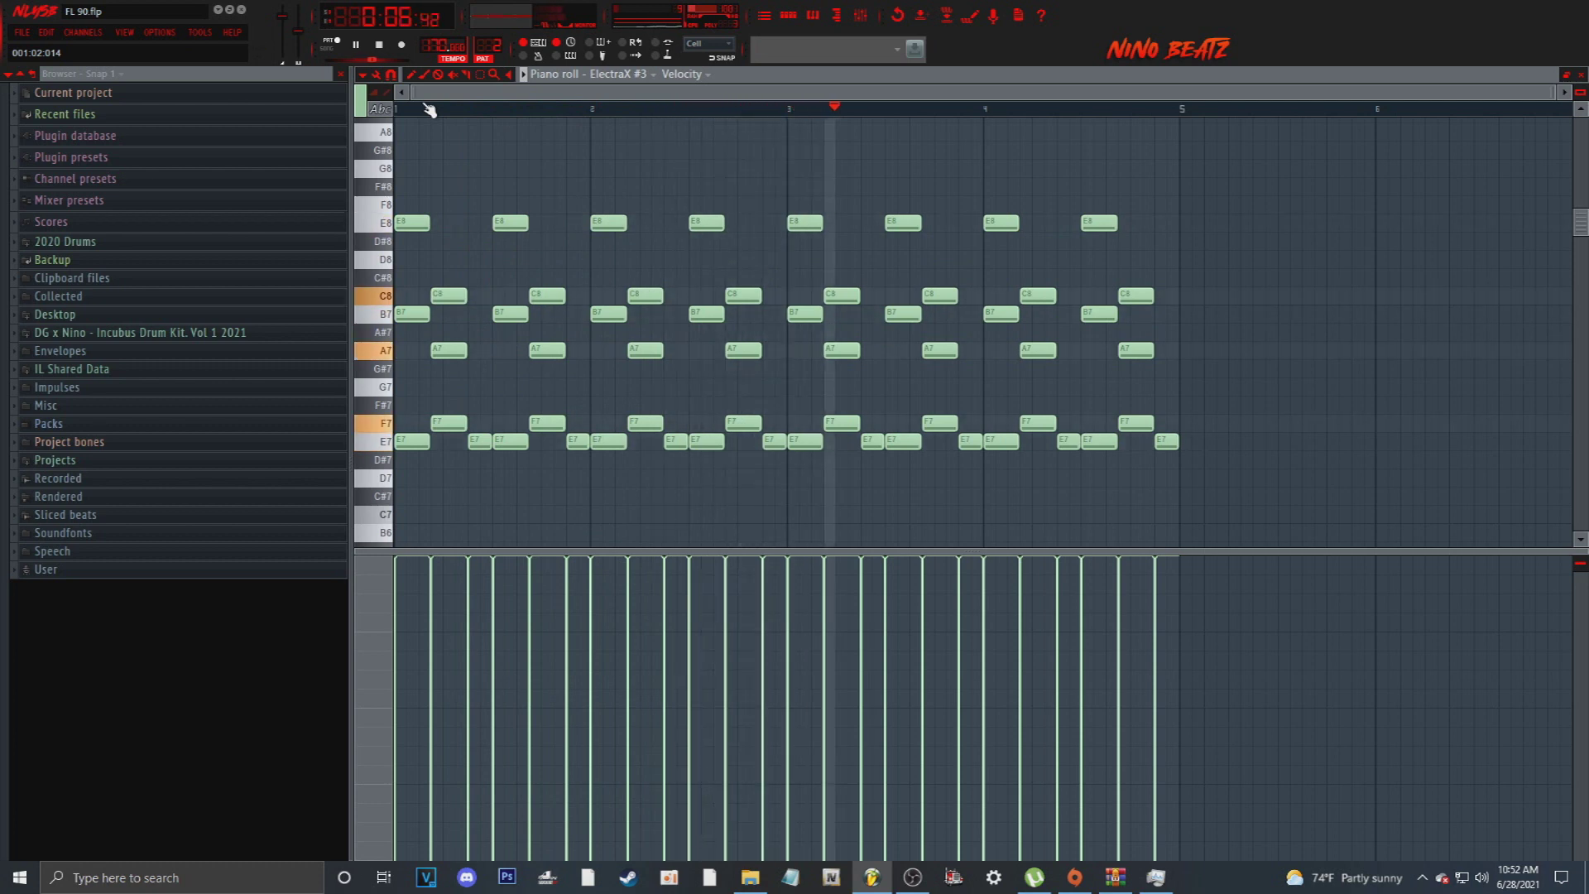
Stop playback and show the notes of the ElectraX #2 pattern in the piano roll.
left_click(379, 44)
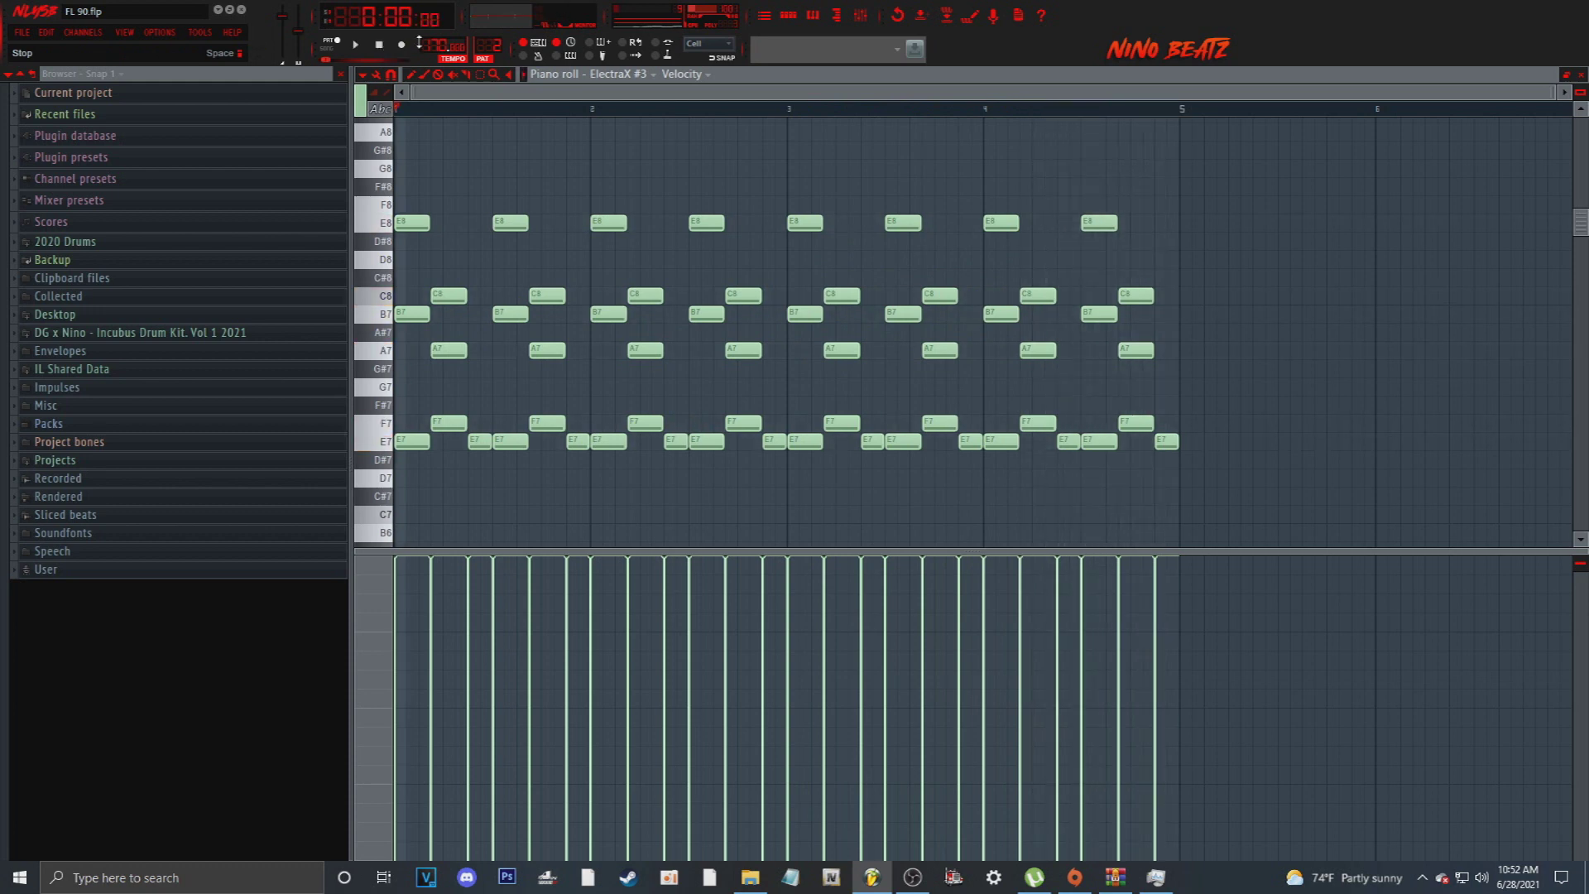
left_click(651, 77)
left_click(667, 226)
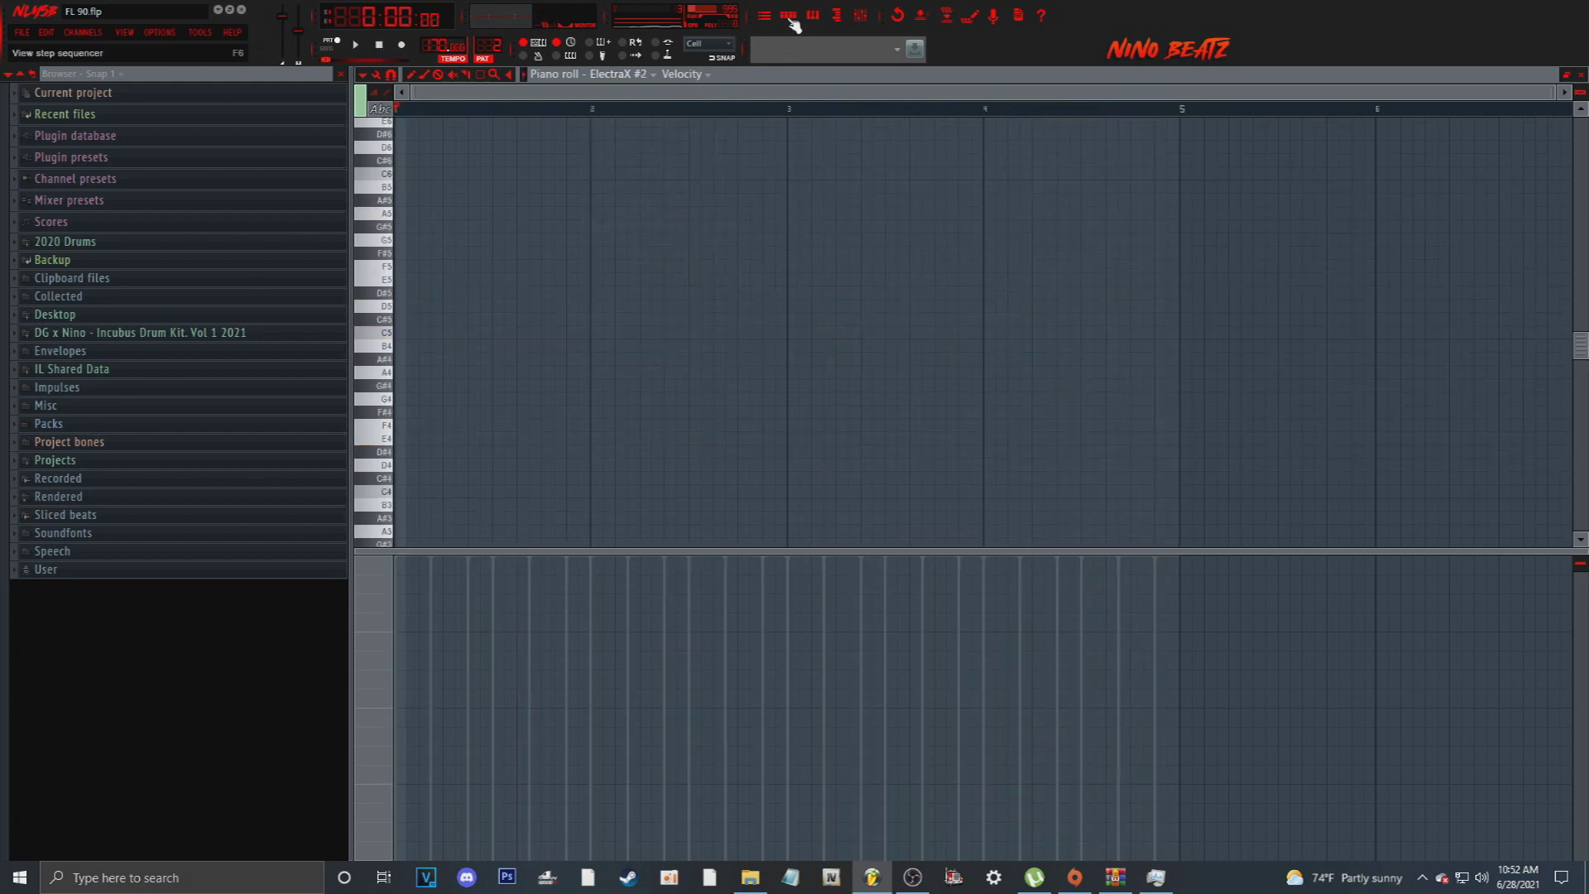
left_click(789, 15)
right_click(850, 251)
left_click(882, 251)
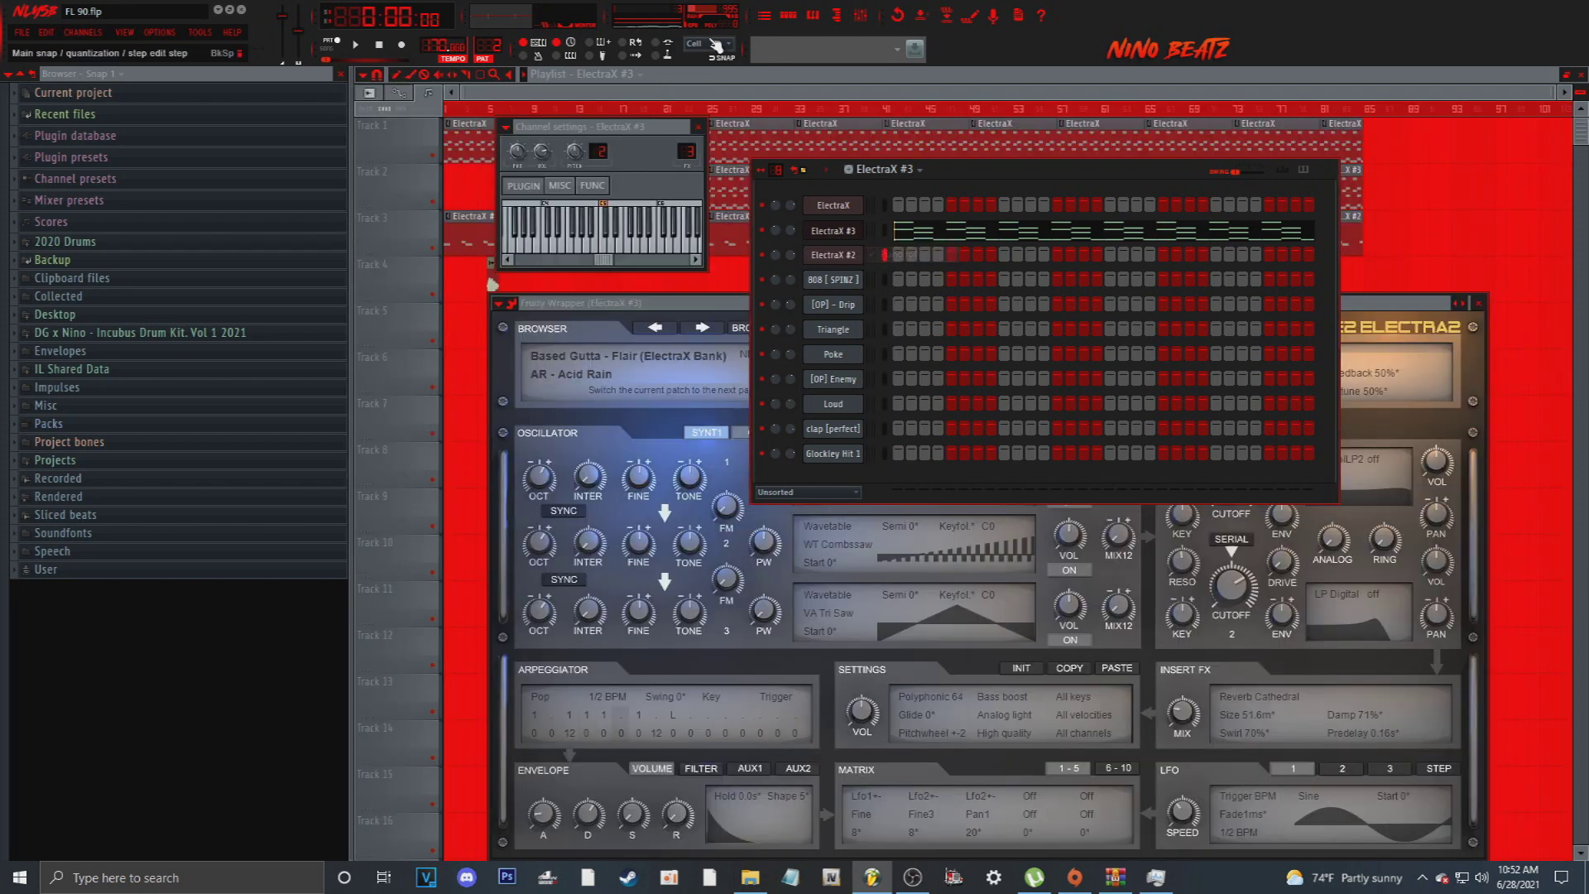
right_click(836, 254)
left_click(907, 256)
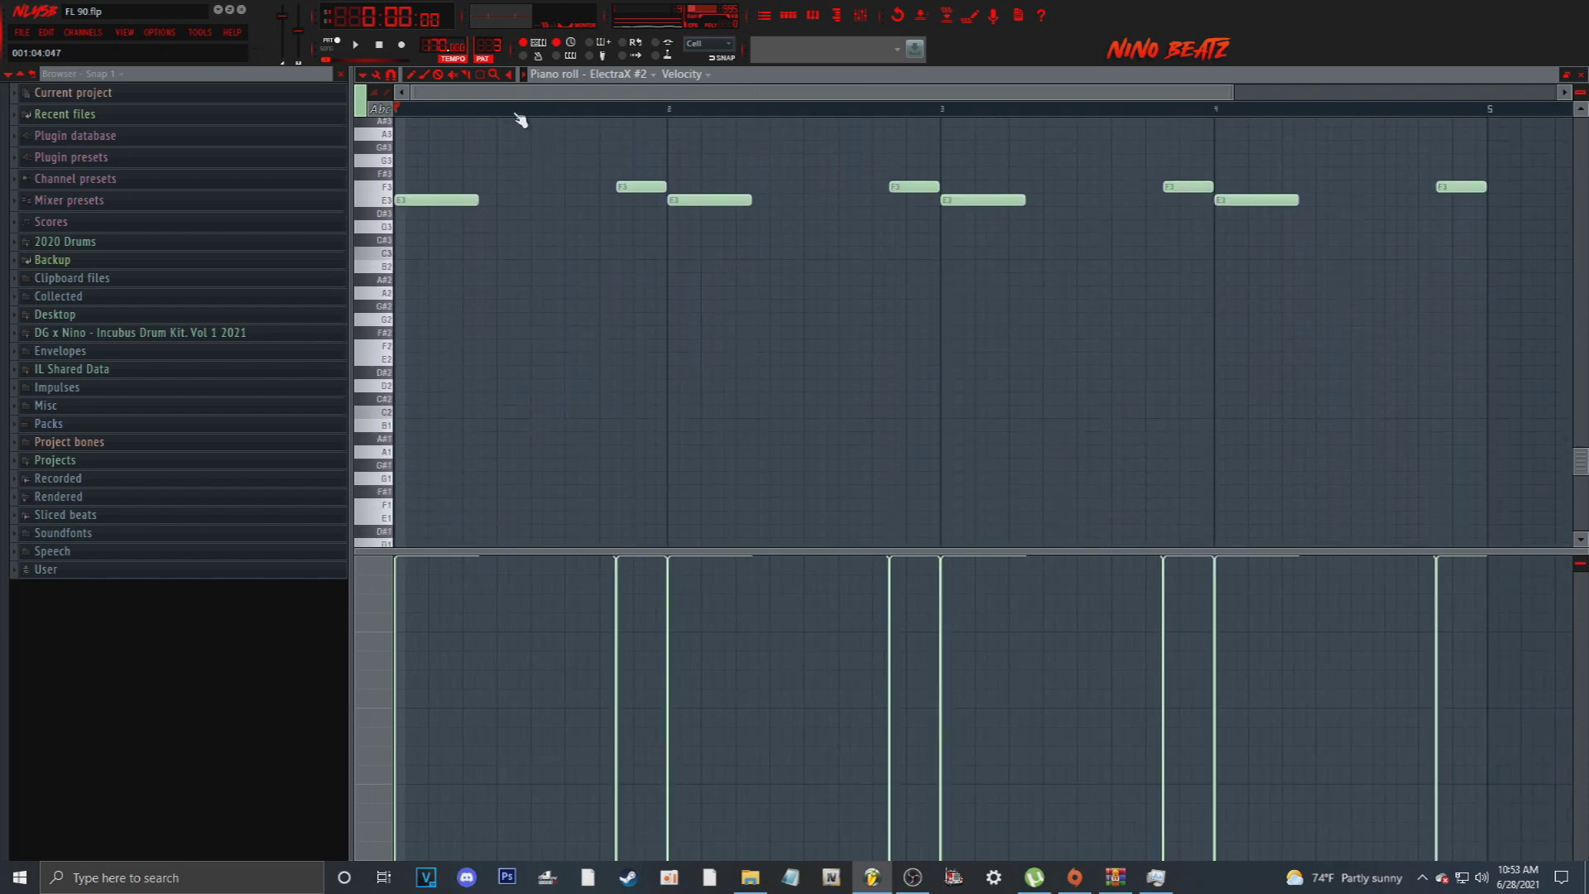
Enlarge the note grid above the velocity lane while listening to the ElectraX #2 pattern.
left_click(361, 46)
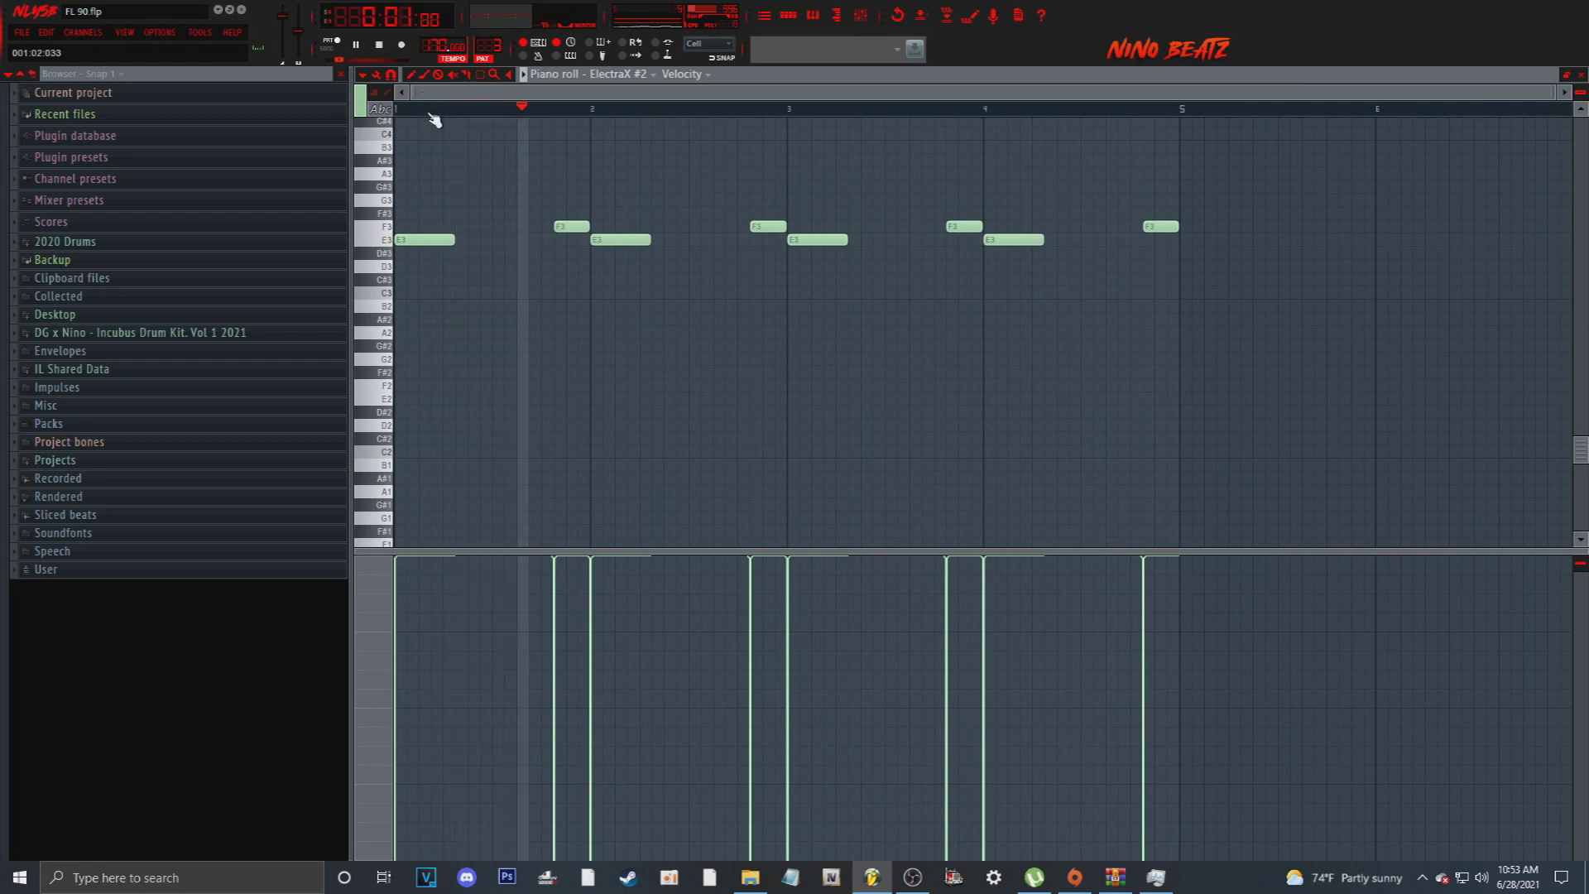
left_click_drag(689, 563, 685, 698)
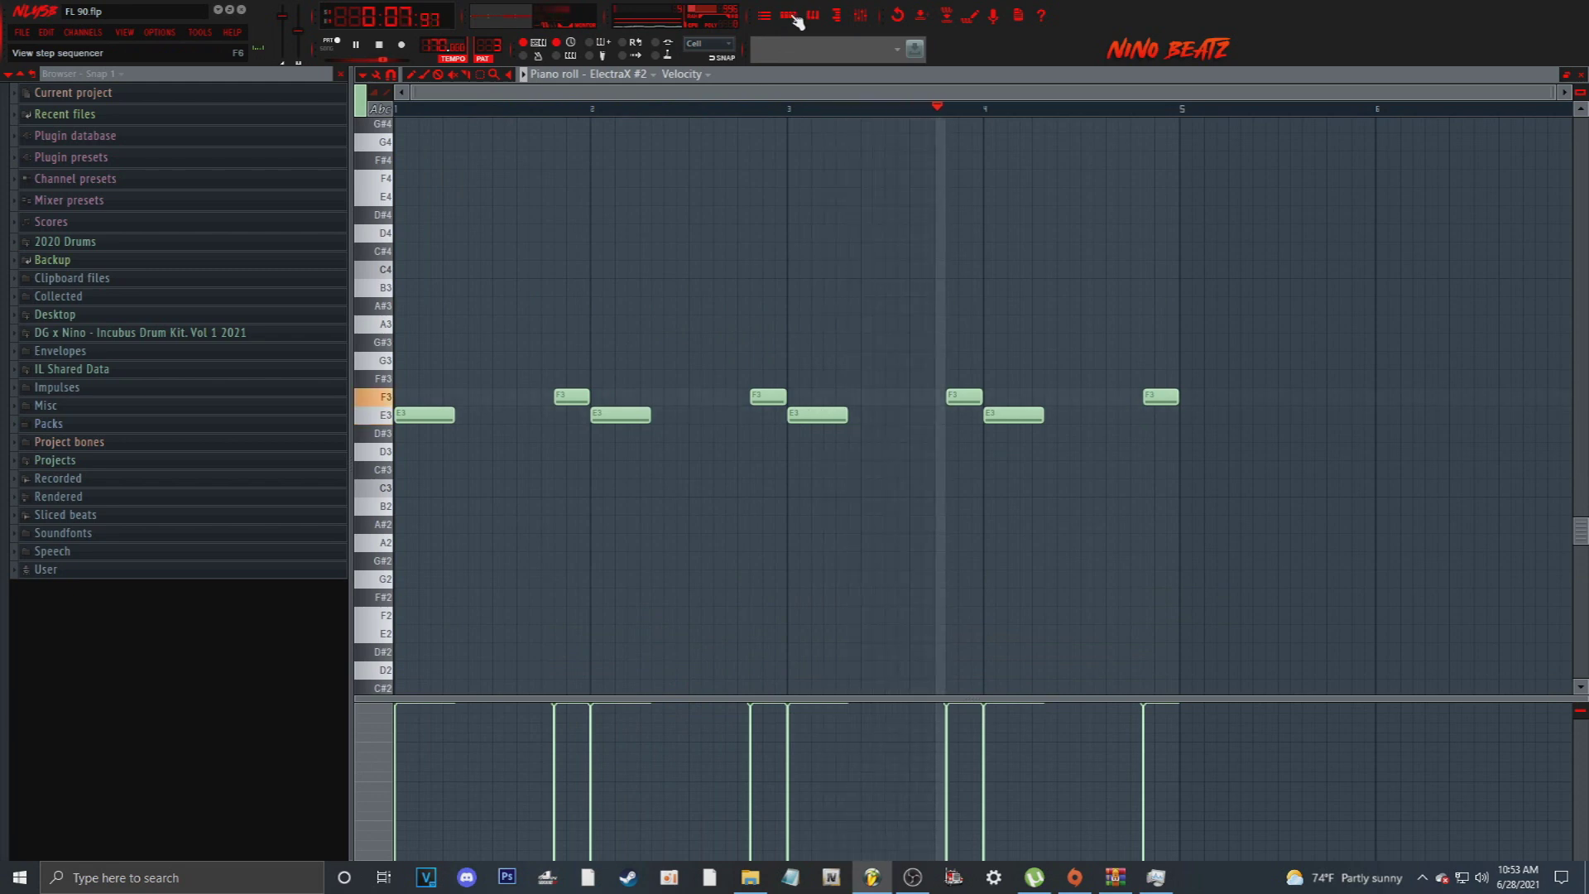
left_click(384, 45)
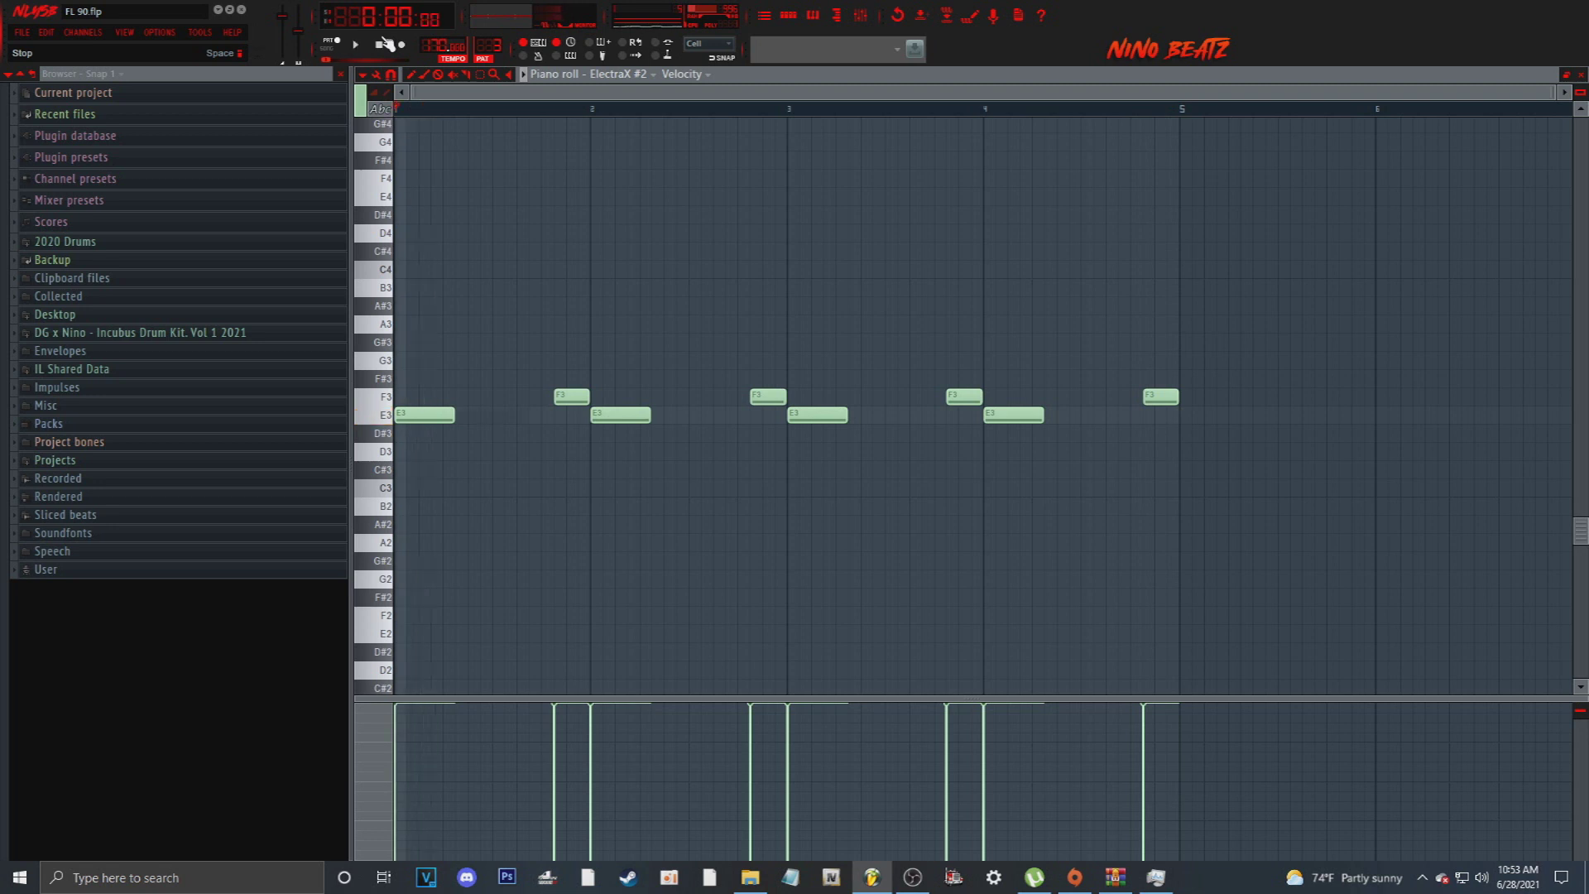
Switch to the 808 [ SPINZ ] pattern and examine its notes in the piano roll during playback.
left_click(788, 19)
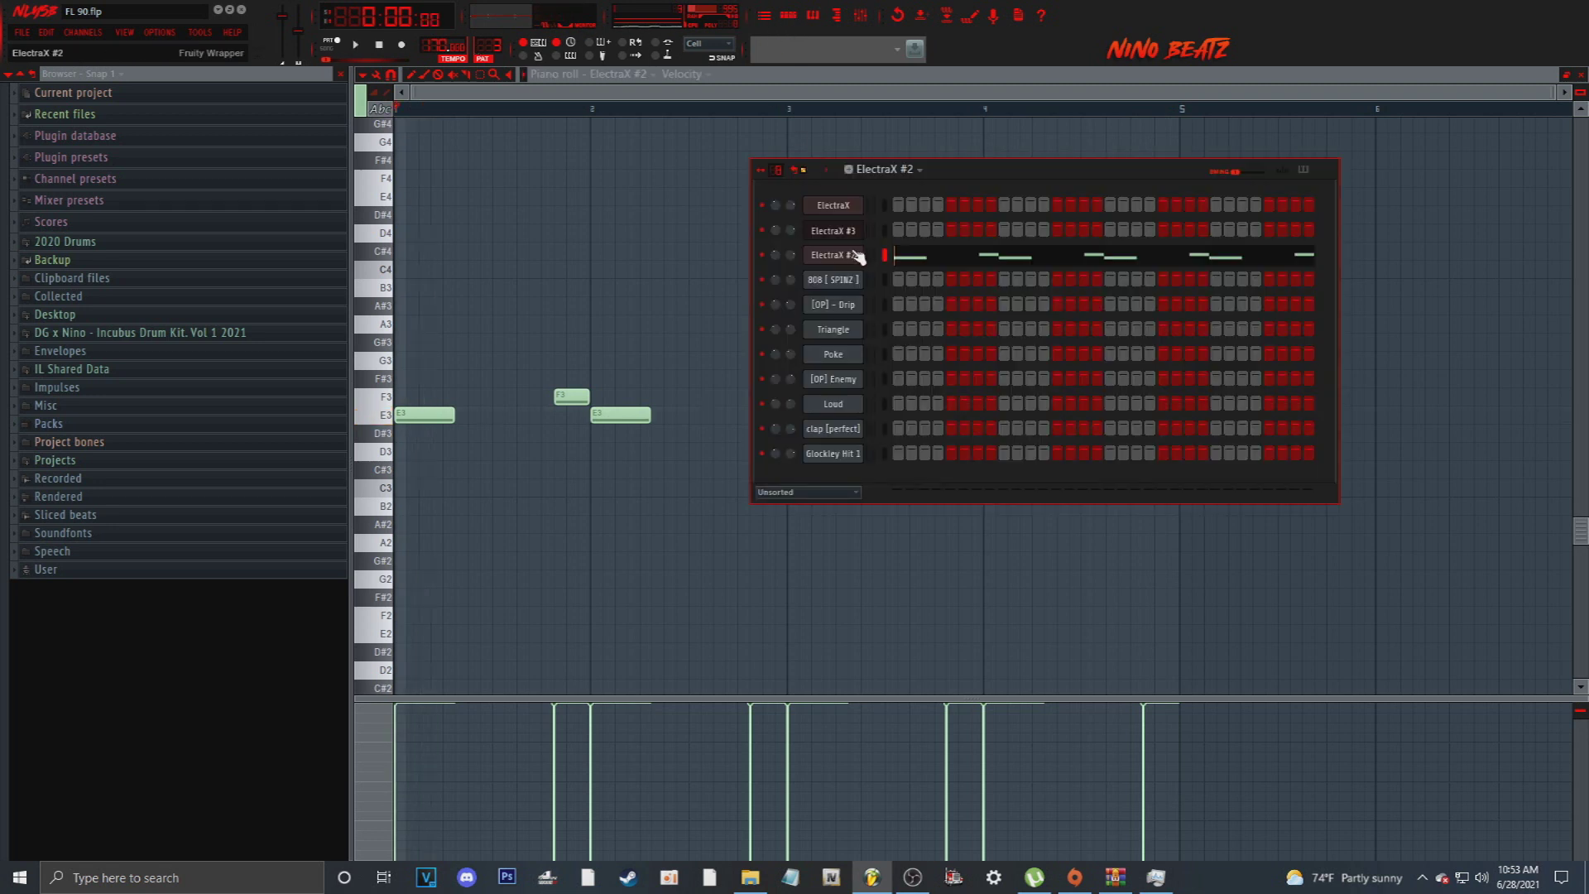
scroll(495, 43, "up", 1)
right_click(861, 277)
left_click(888, 280)
scroll(629, 141, "down", 4)
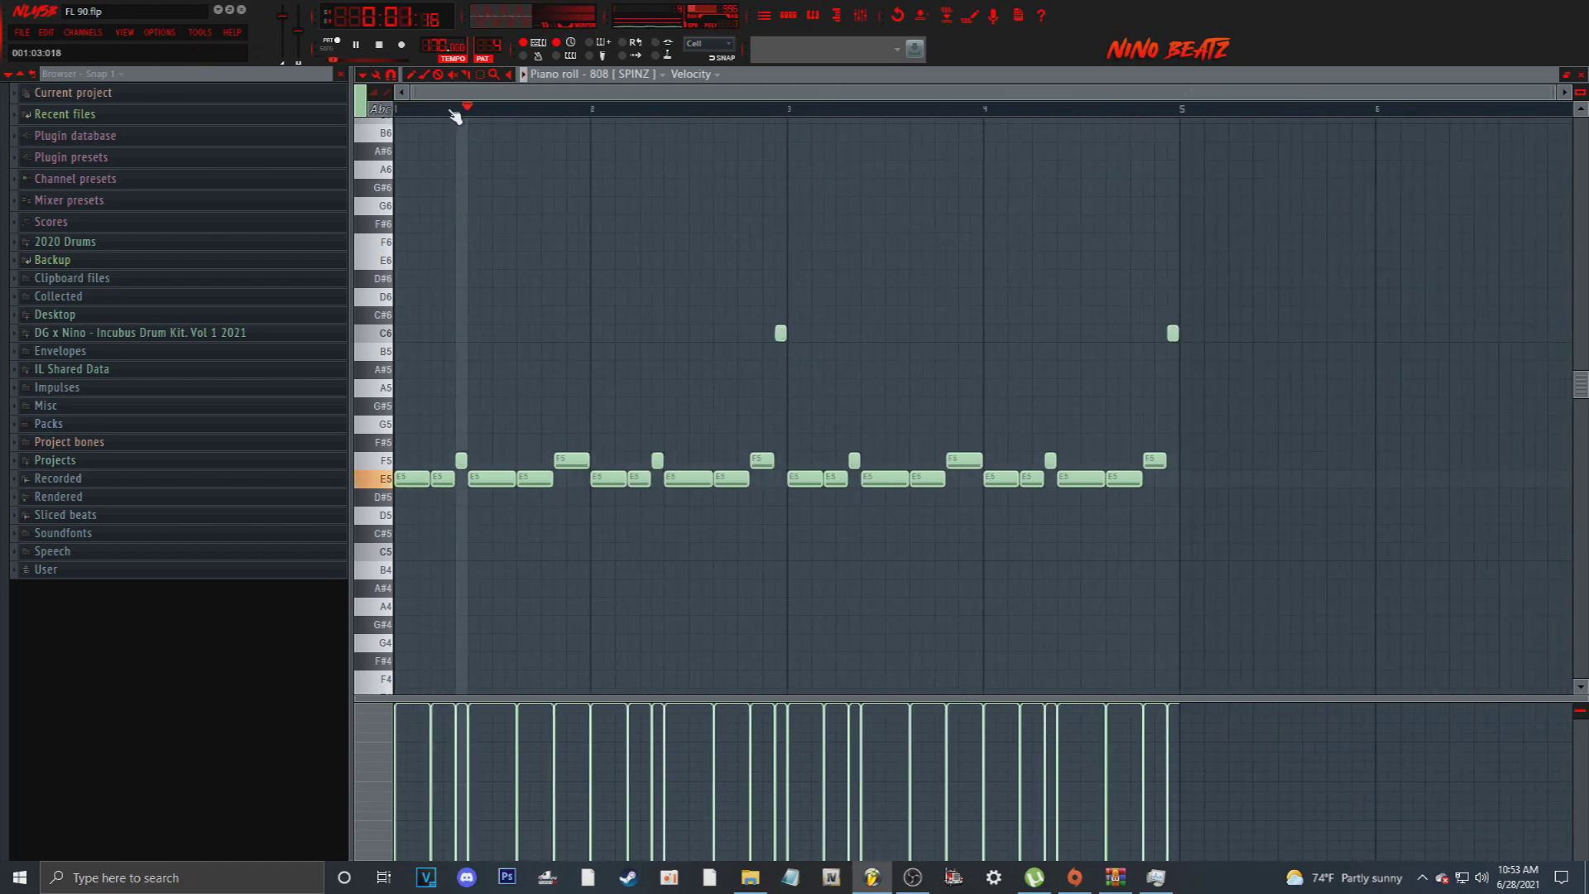
Examine the 808 [ SPINZ ] channel's sample settings down to the precomputed effects, and close them.
left_click(786, 18)
left_click(815, 280)
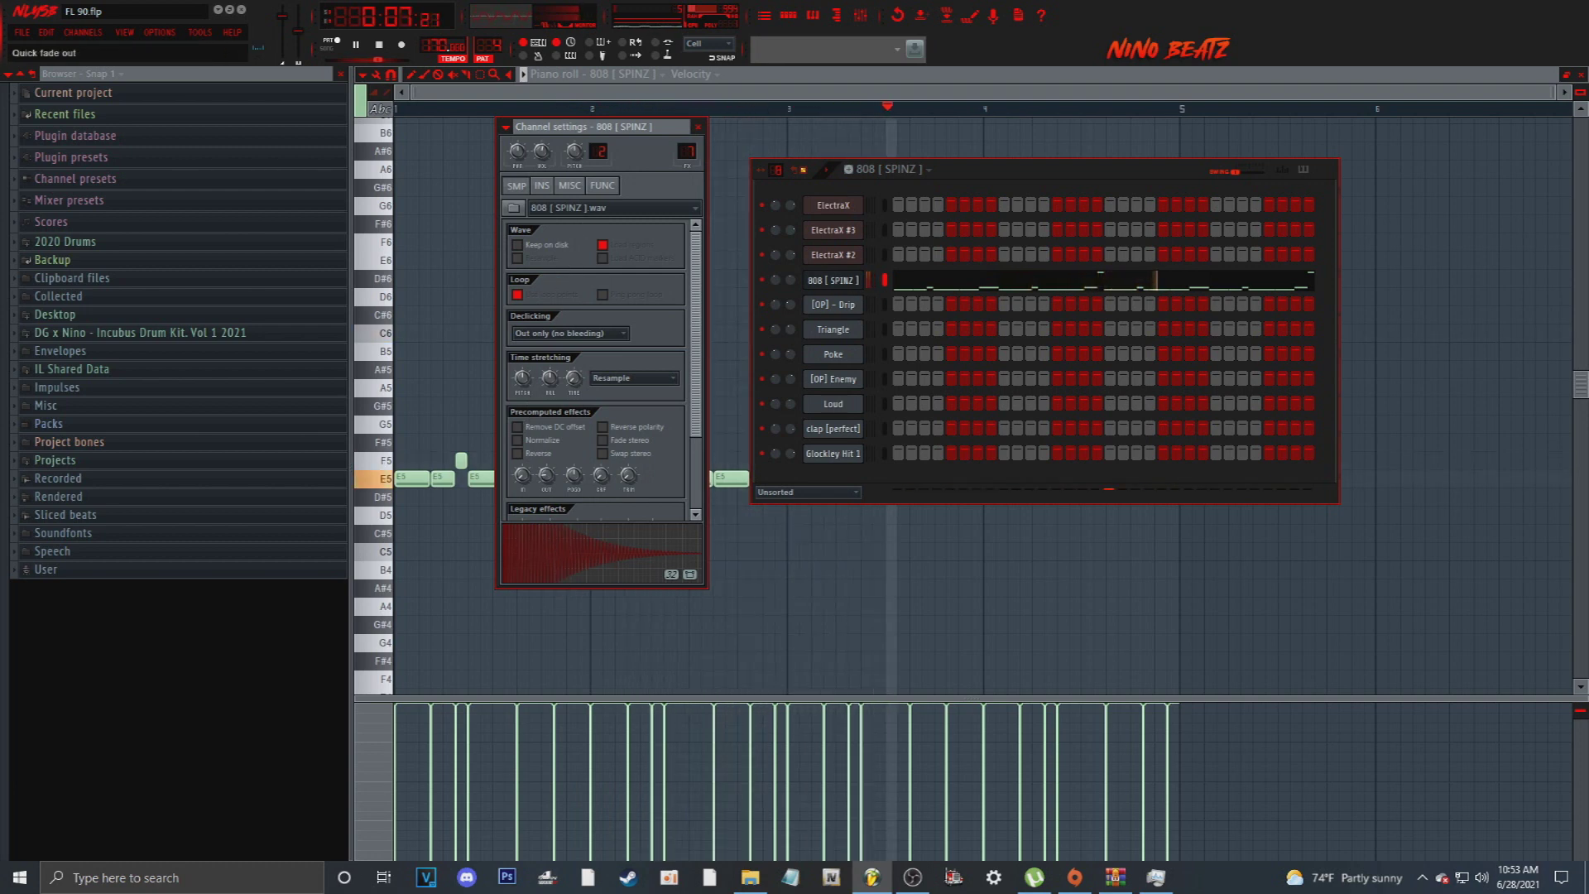
scroll(675, 456, "down", 3)
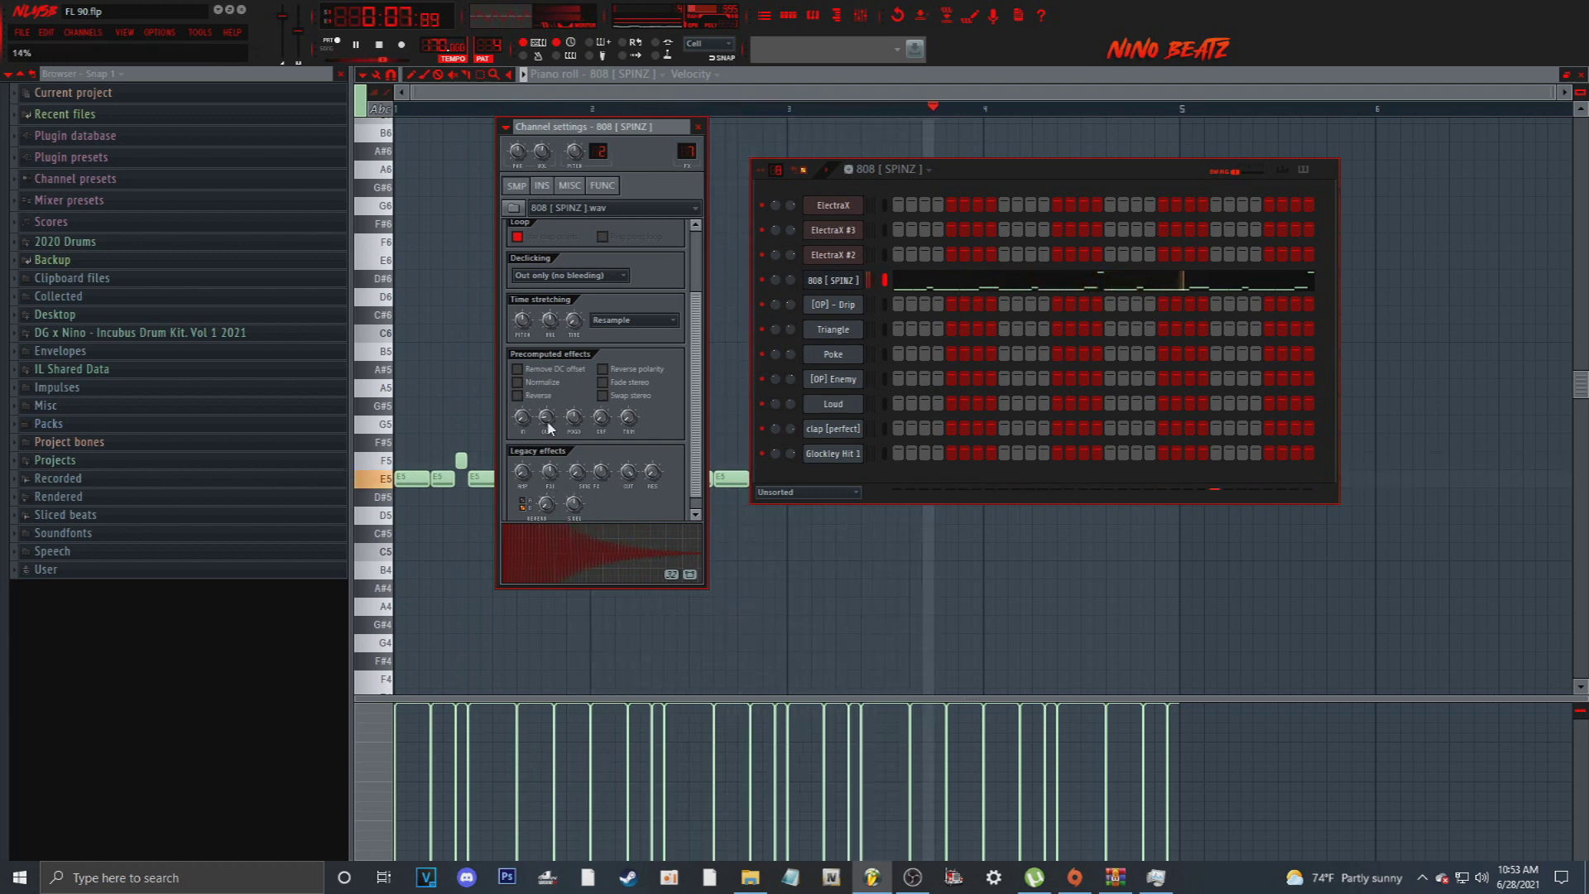
left_click(700, 129)
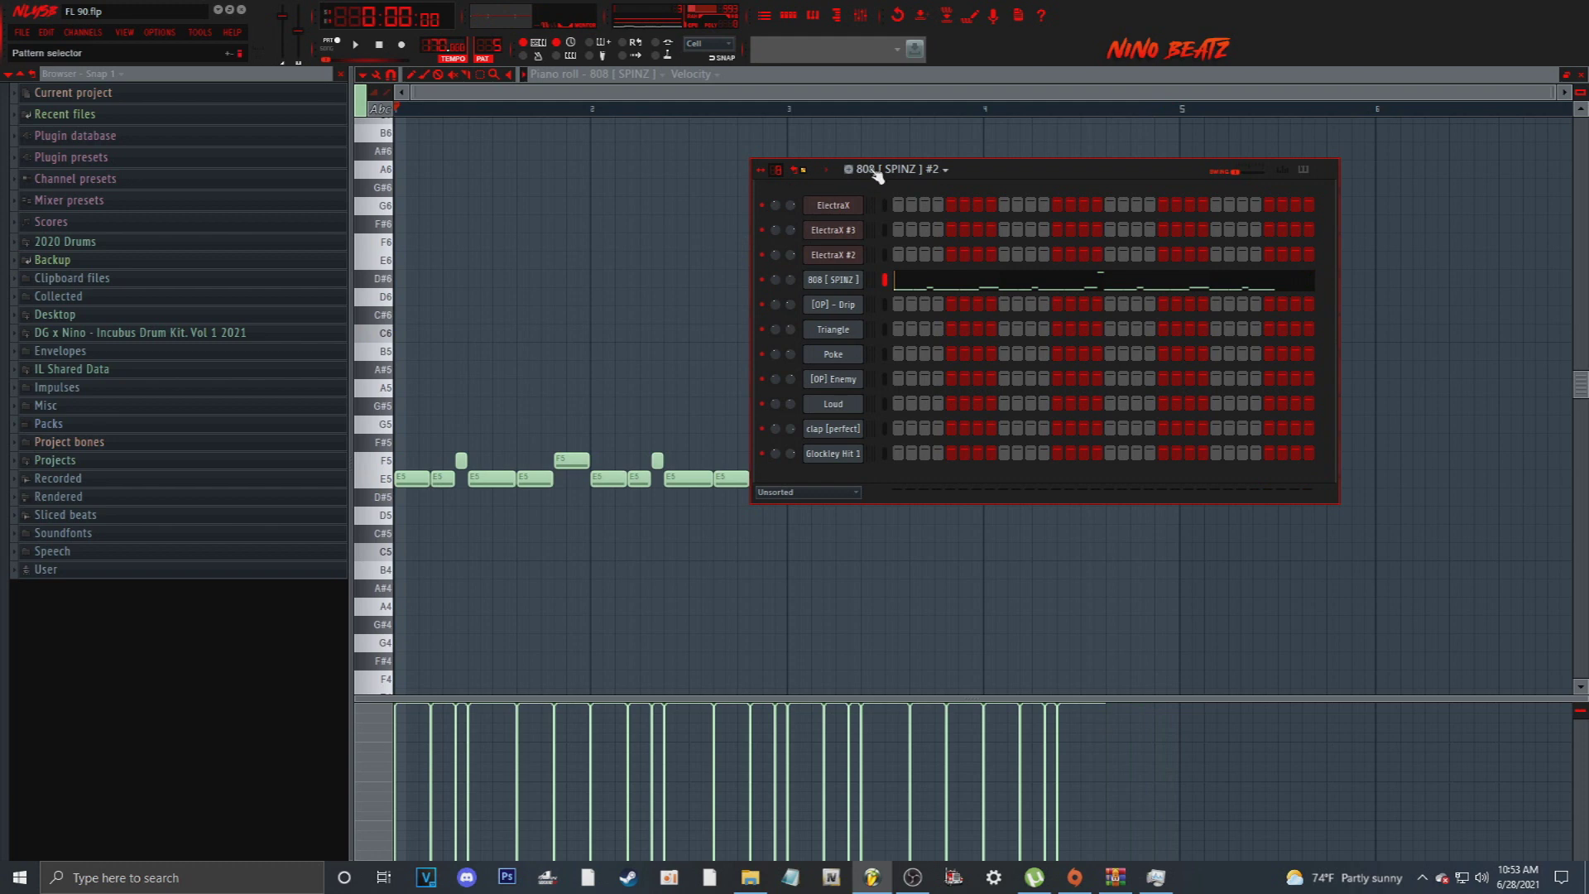
Switch to the [OP] - Drip pattern, play it and examine its full note sequence in the piano roll.
scroll(877, 175, "down", 1)
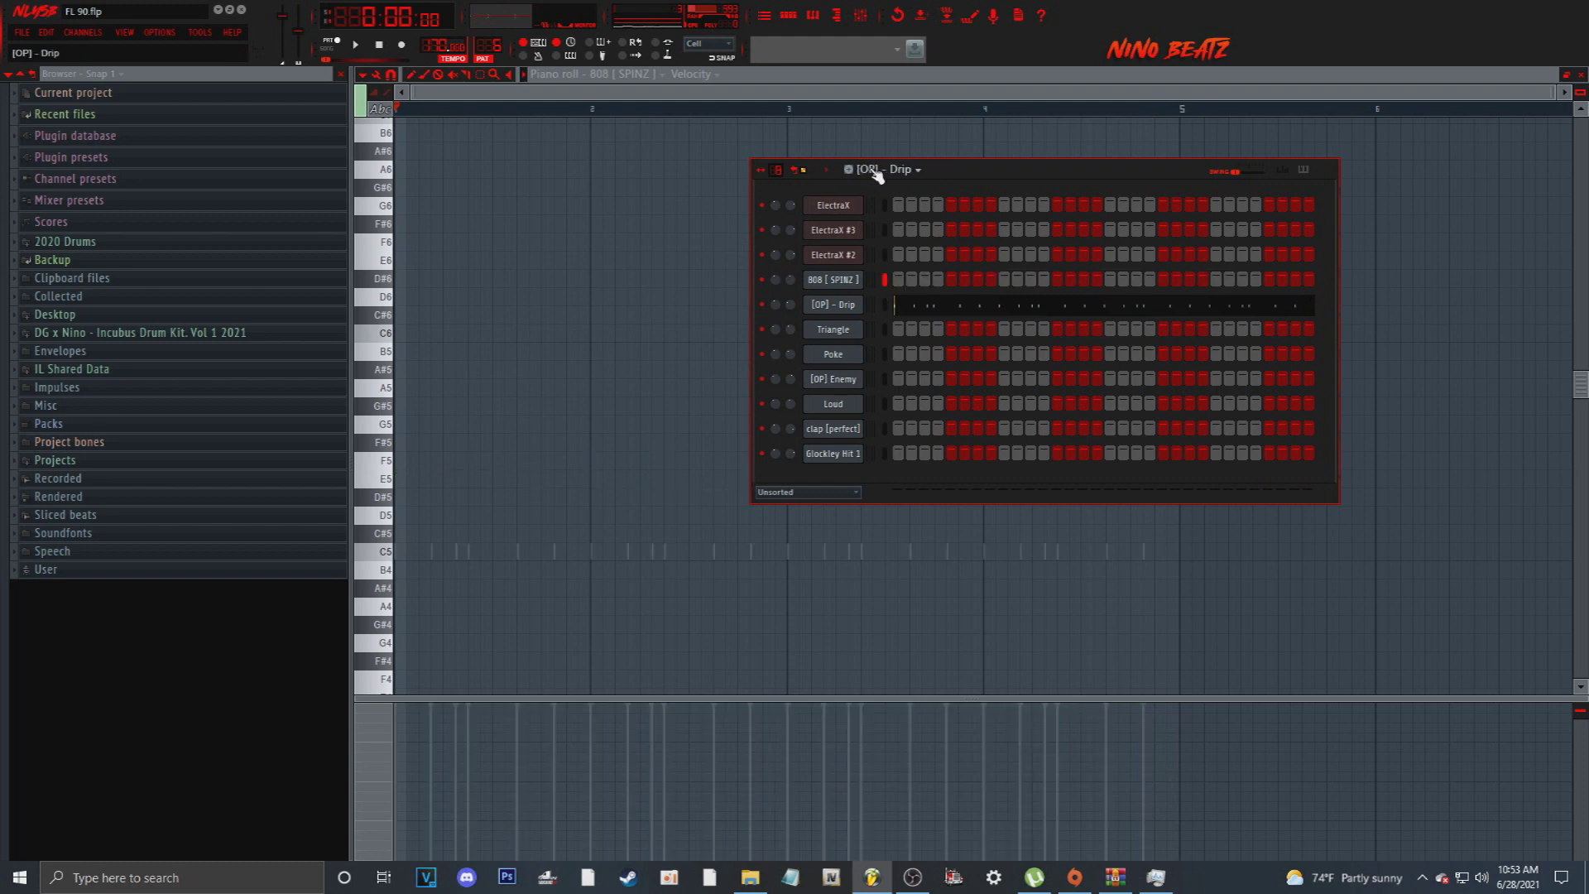
right_click(854, 308)
left_click(892, 311)
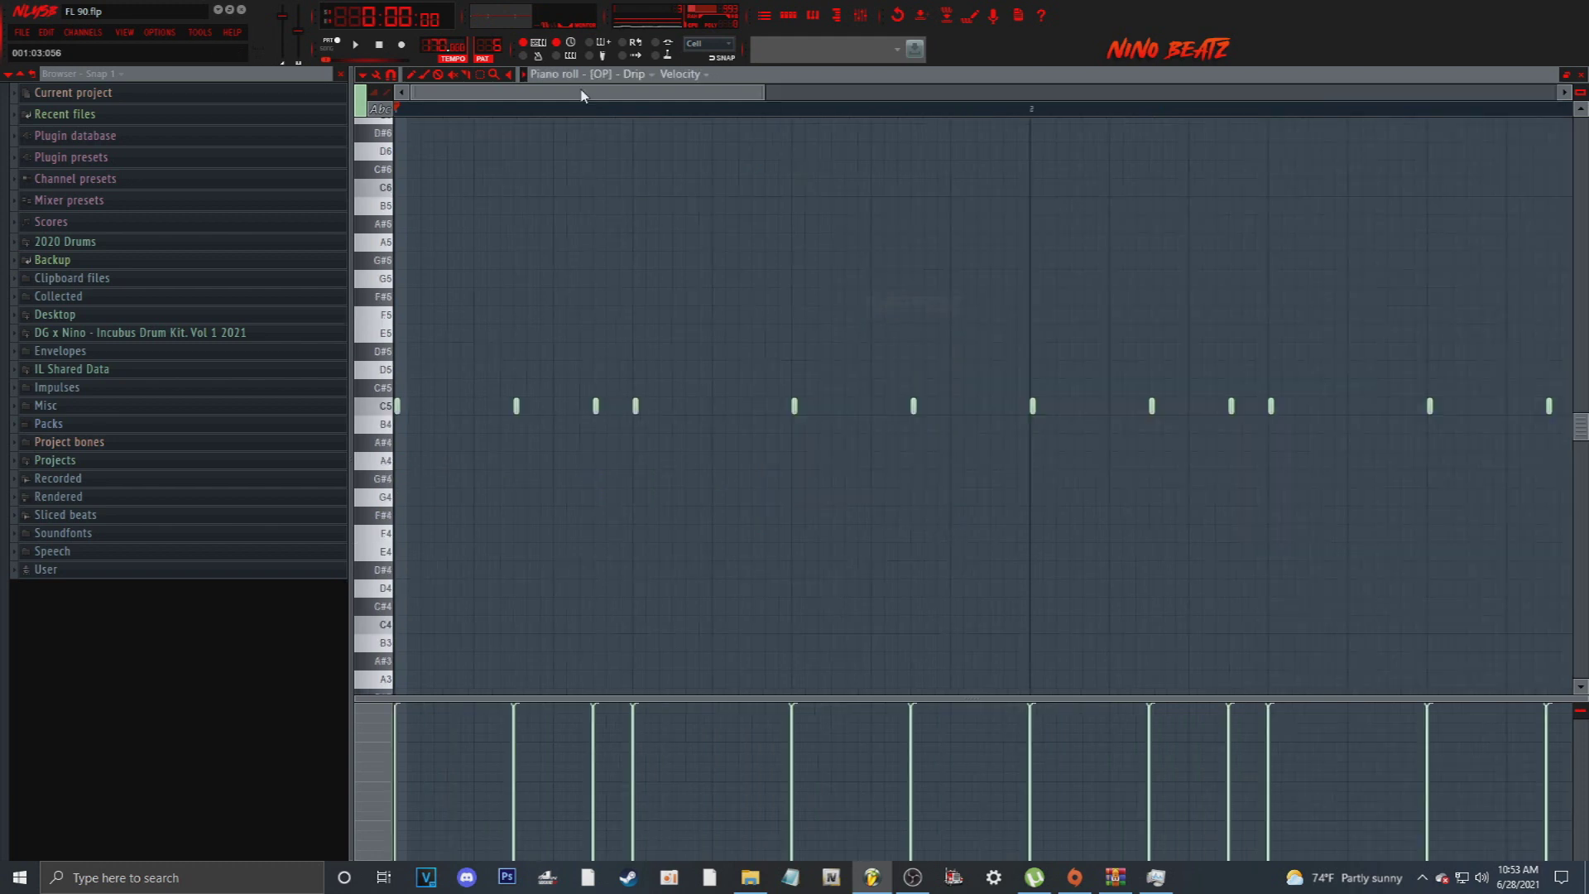
key("space")
scroll(421, 115, "down", 4)
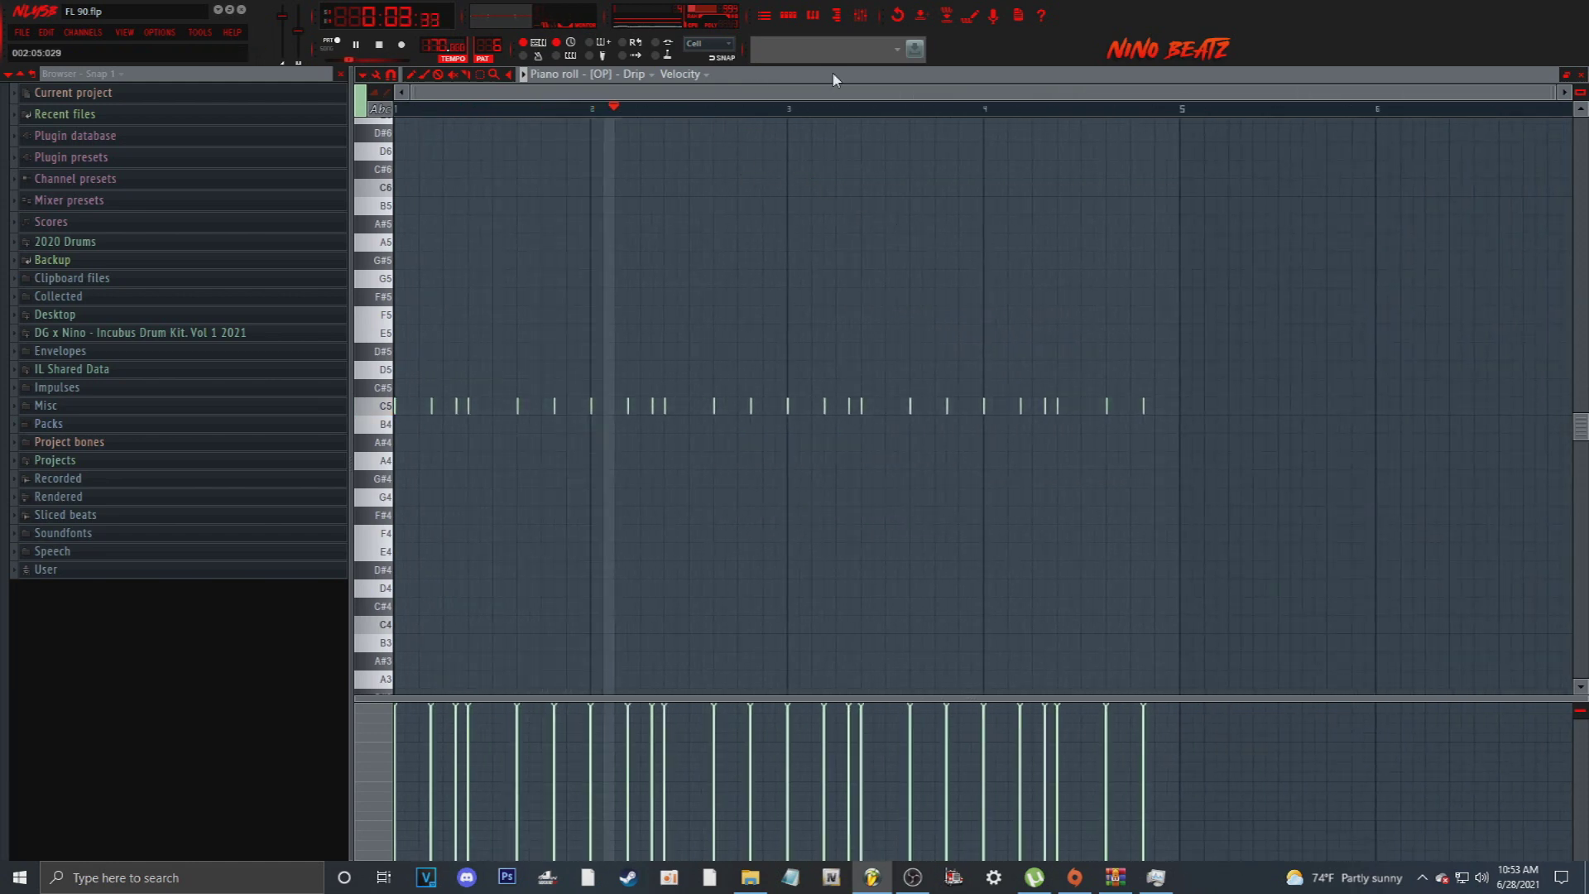
Show the [OP] - Drip channel's settings and place their window clear of the channel list.
left_click(813, 15)
left_click(844, 307)
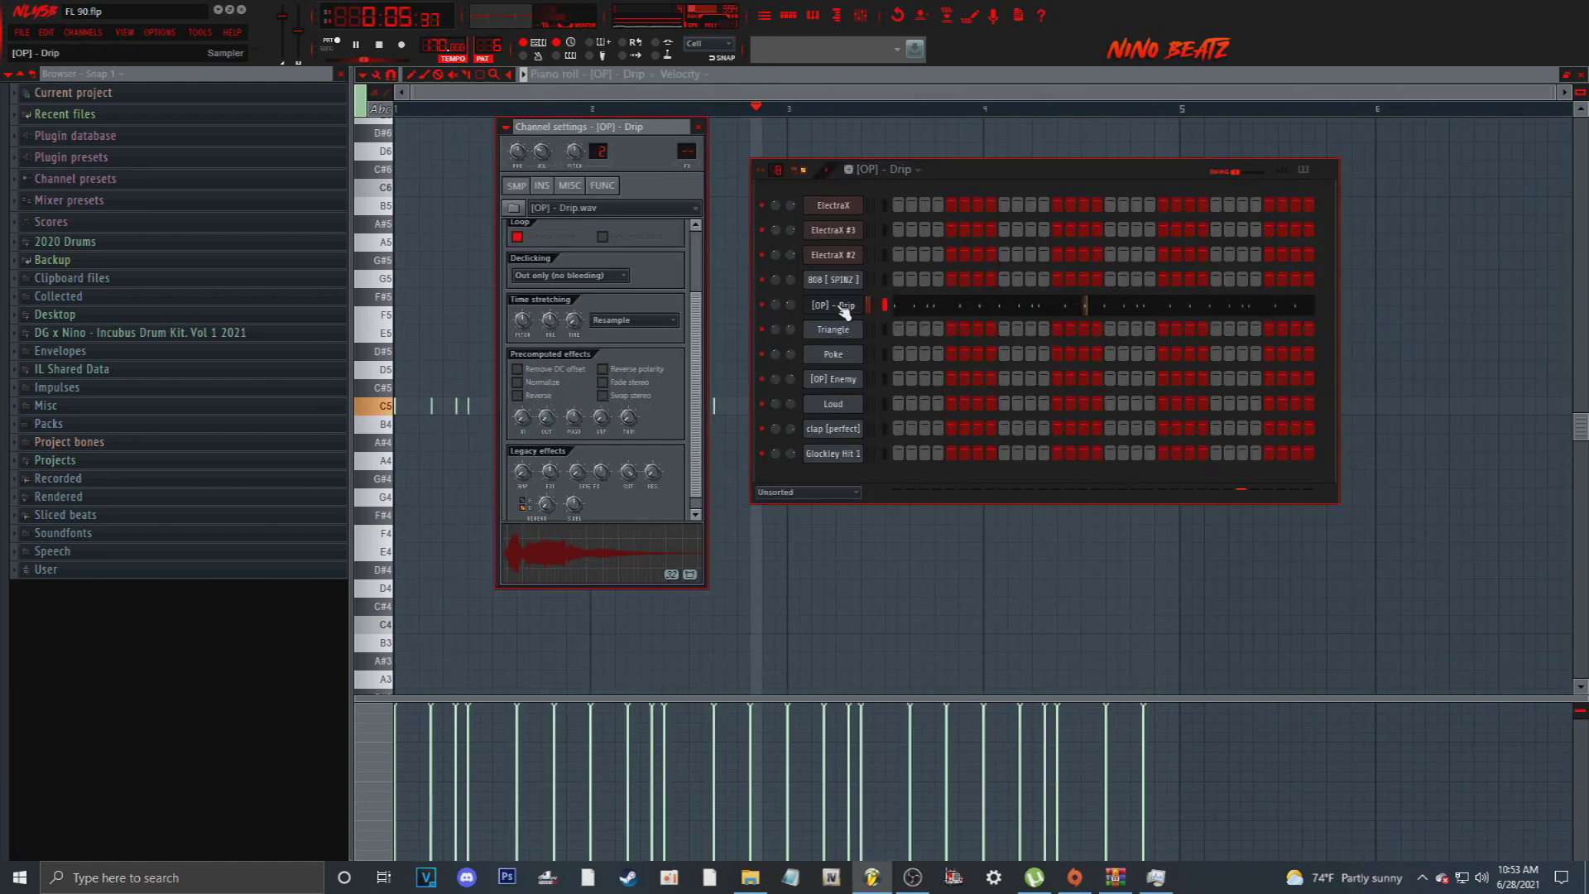
left_click_drag(619, 133, 1357, 171)
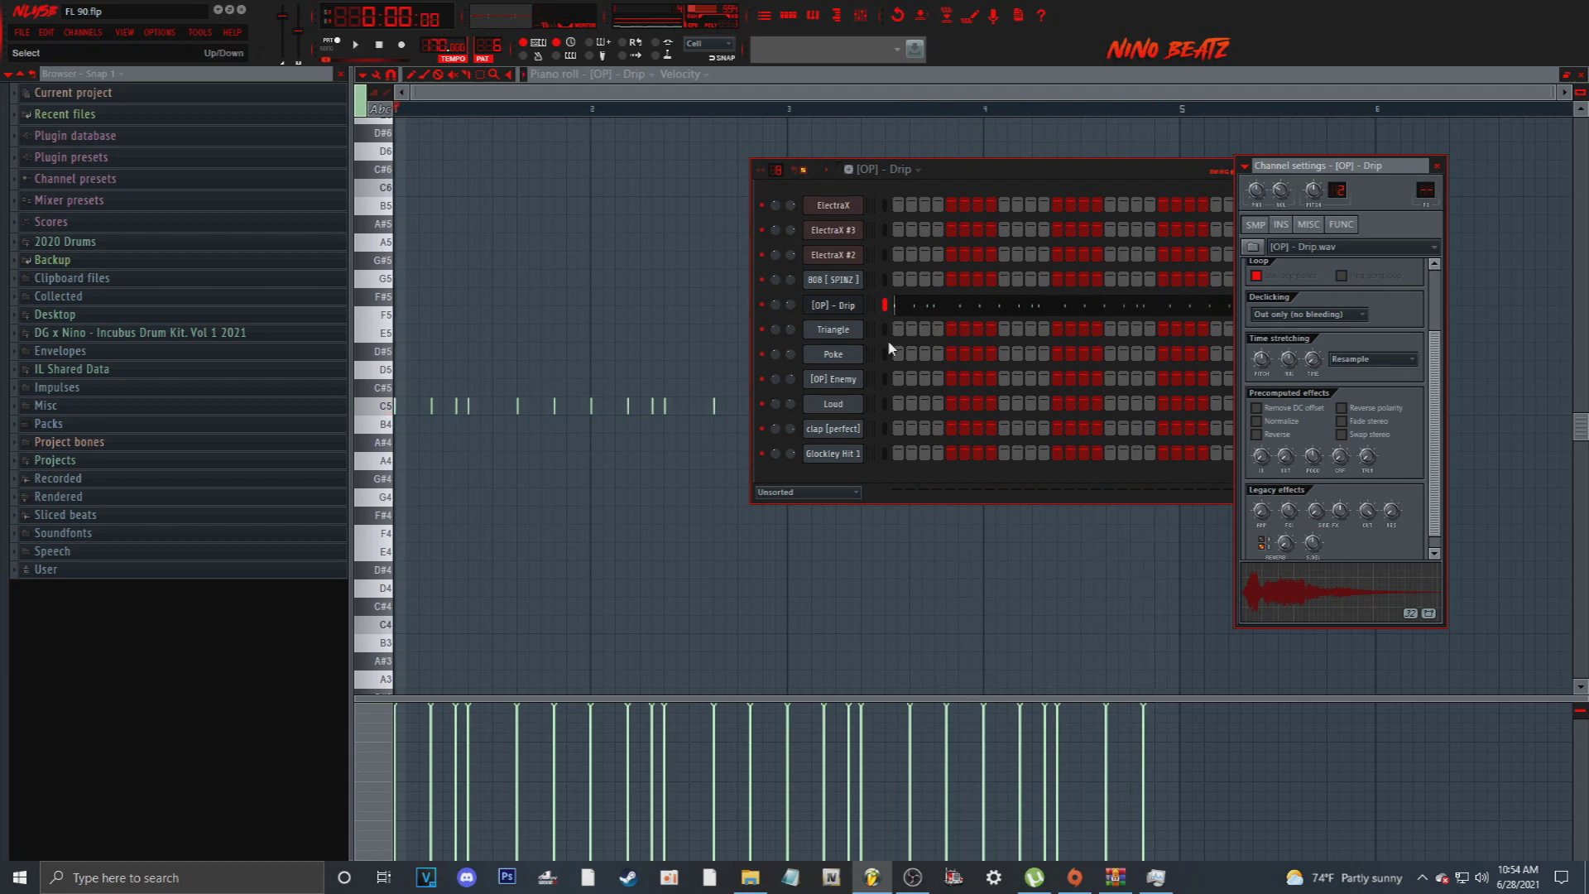
key("Page_Up")
Switch to the Triangle pattern and show its notes in the piano roll.
left_click(887, 170)
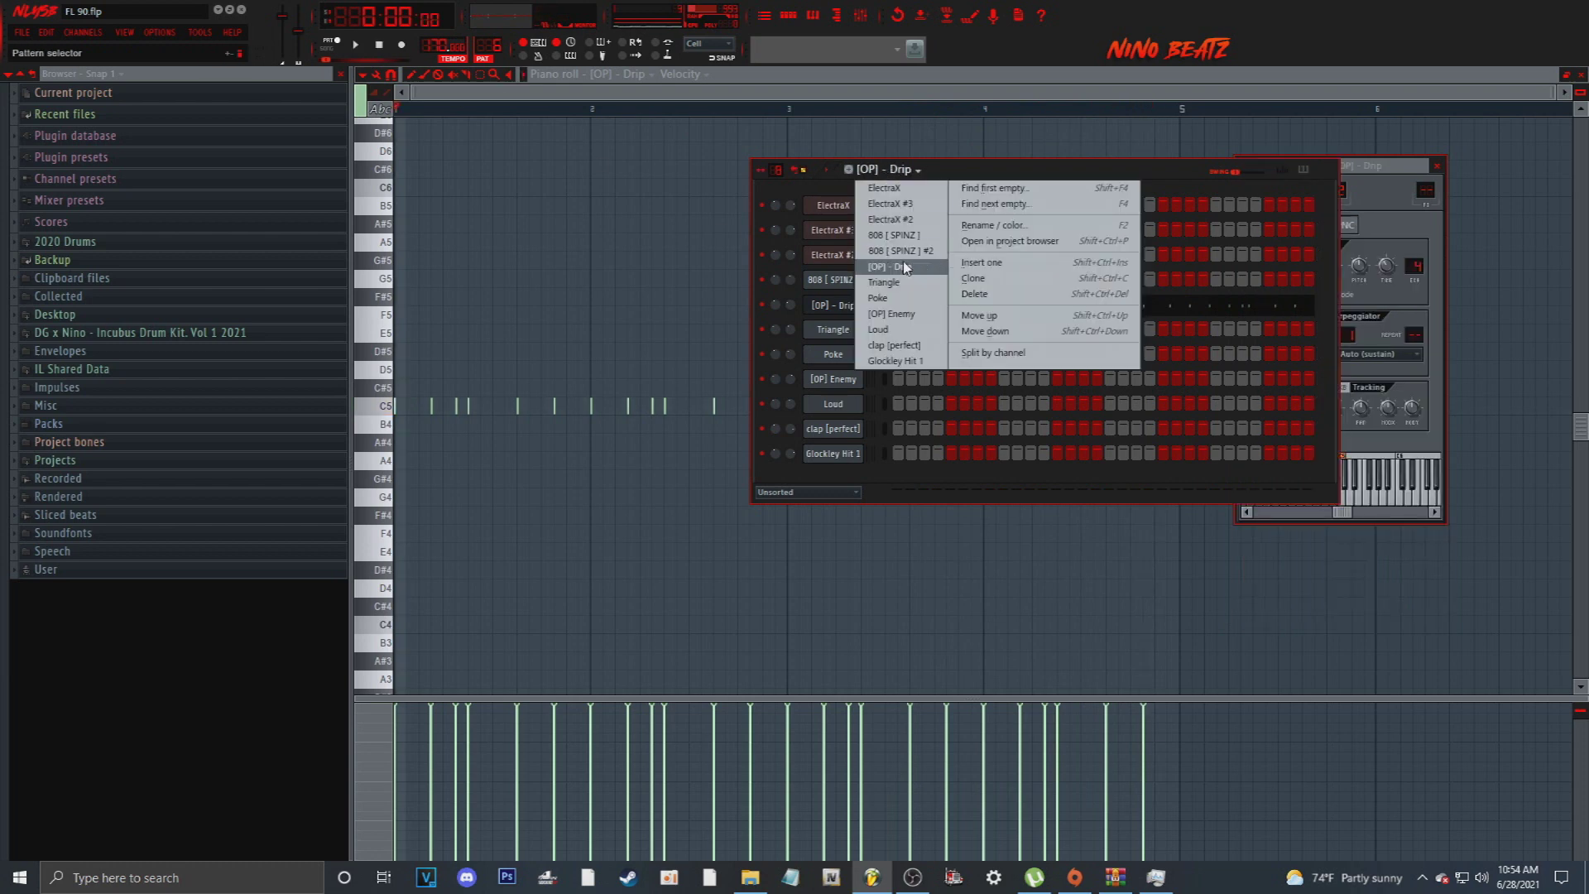
left_click(905, 289)
right_click(871, 326)
left_click(881, 331)
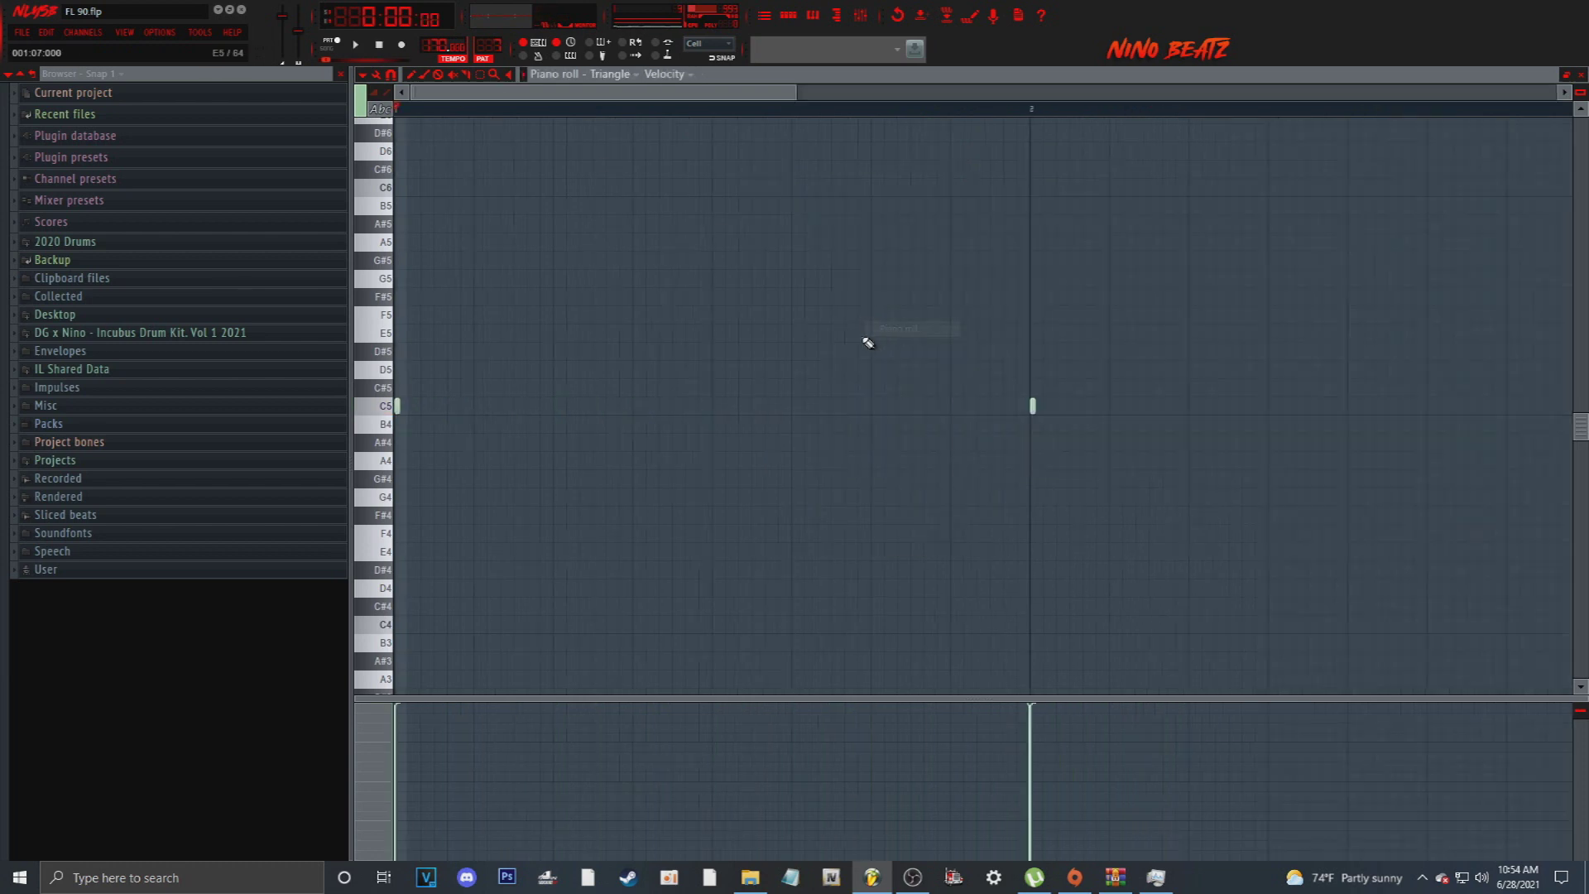
scroll(457, 95, "down", 3)
Show the Triangle channel's sample settings, play its pattern and move the channel rack off the notes.
left_click(788, 15)
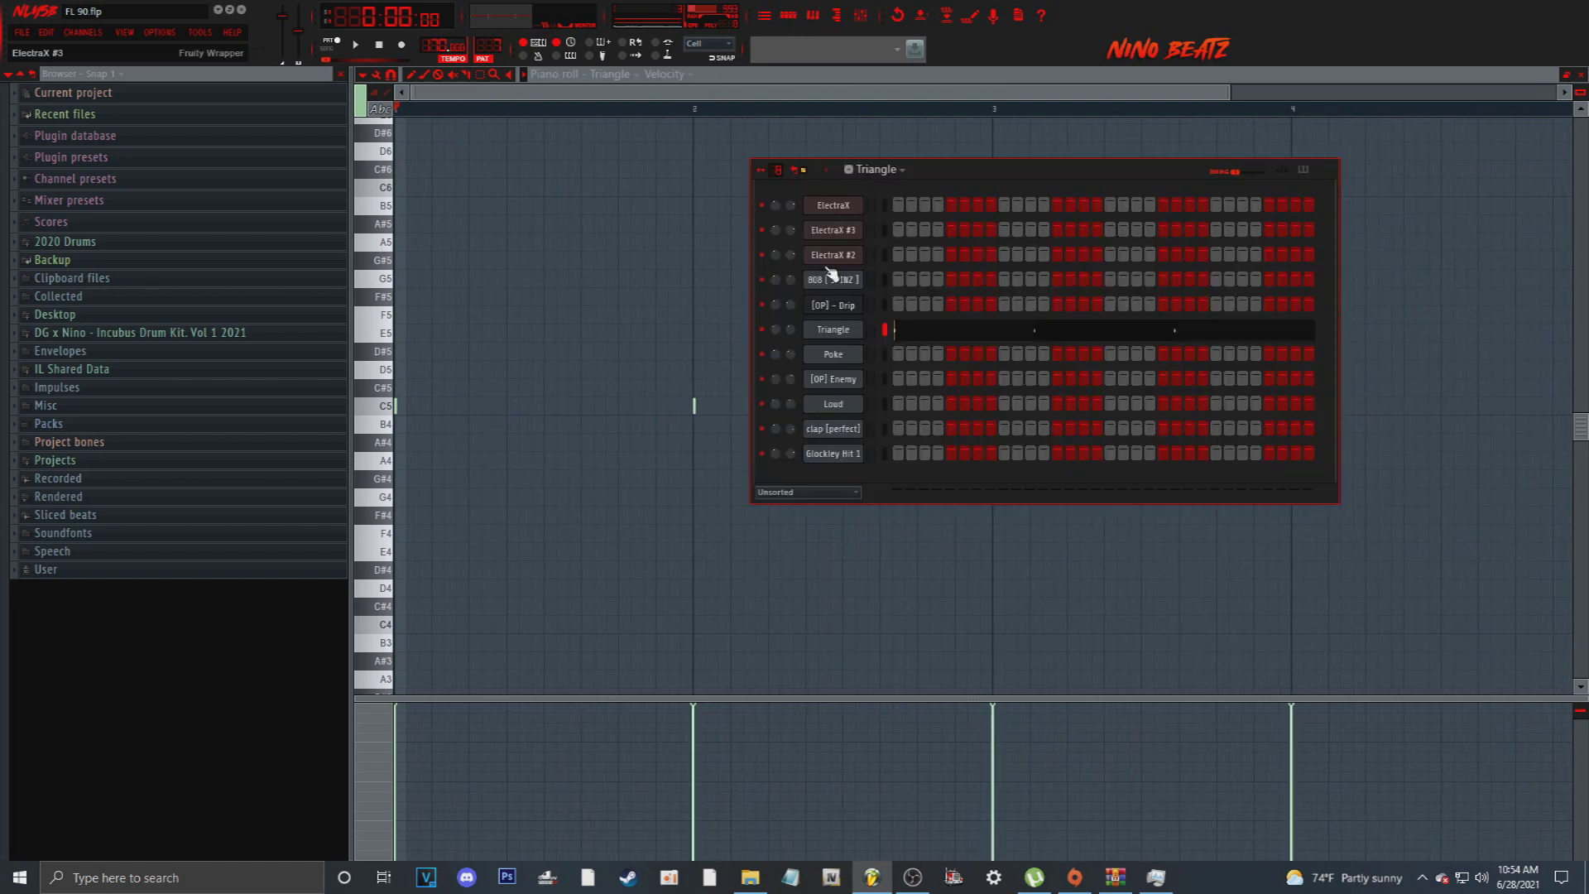
left_click(860, 331)
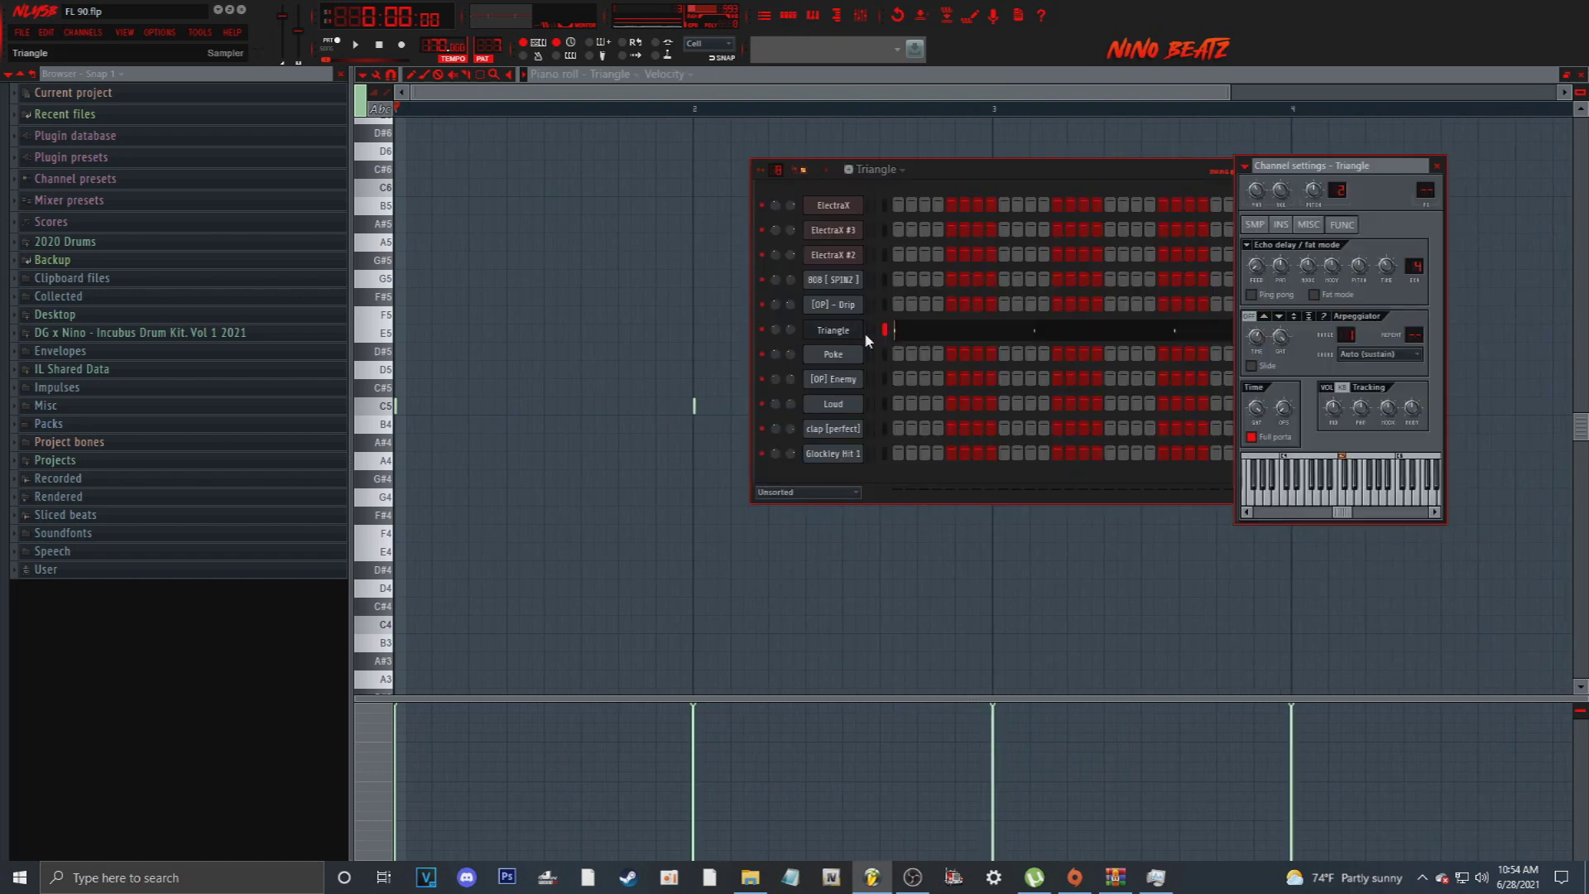
left_click(1255, 225)
left_click(360, 45)
scroll(659, 114, "down", 1)
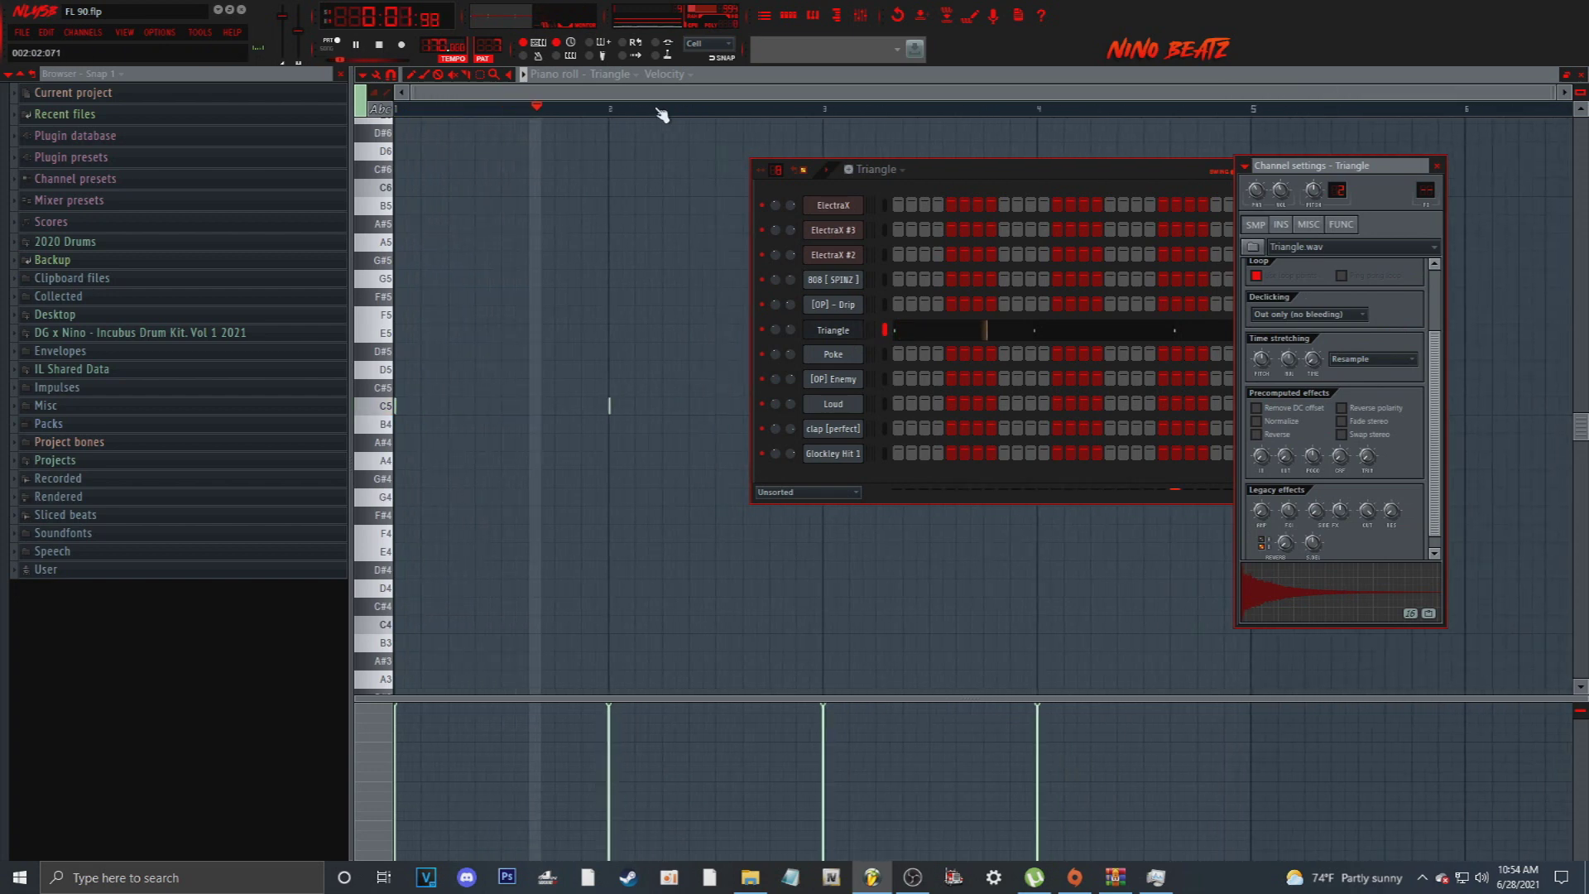
left_click_drag(894, 184, 906, 495)
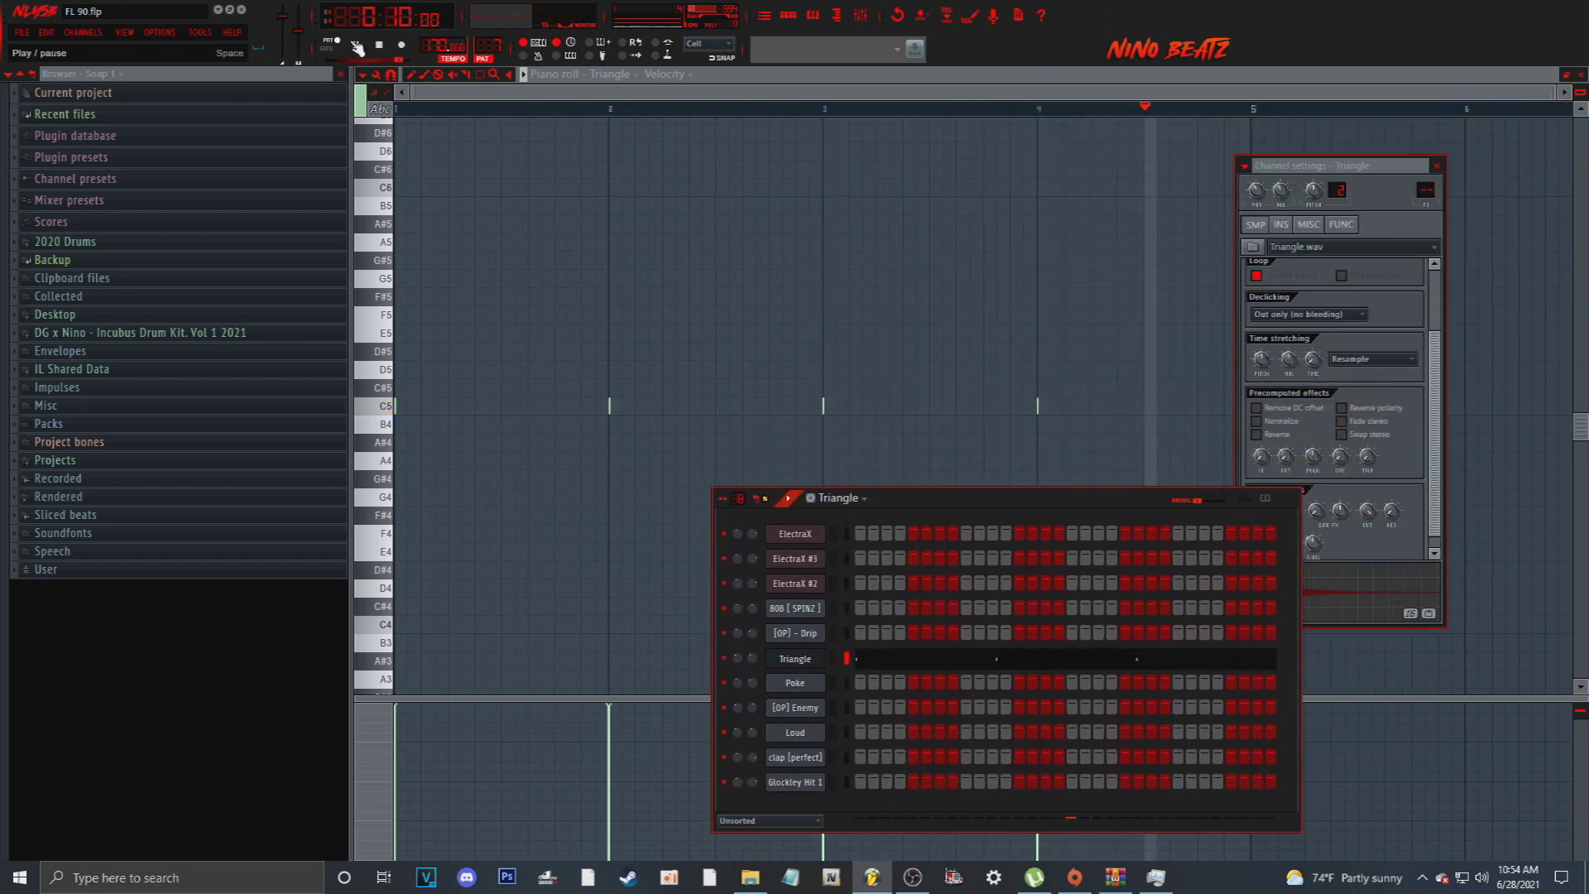
Switch to the Poke pattern, play through its notes in the piano roll and stop playback.
scroll(830, 502, "down", 1)
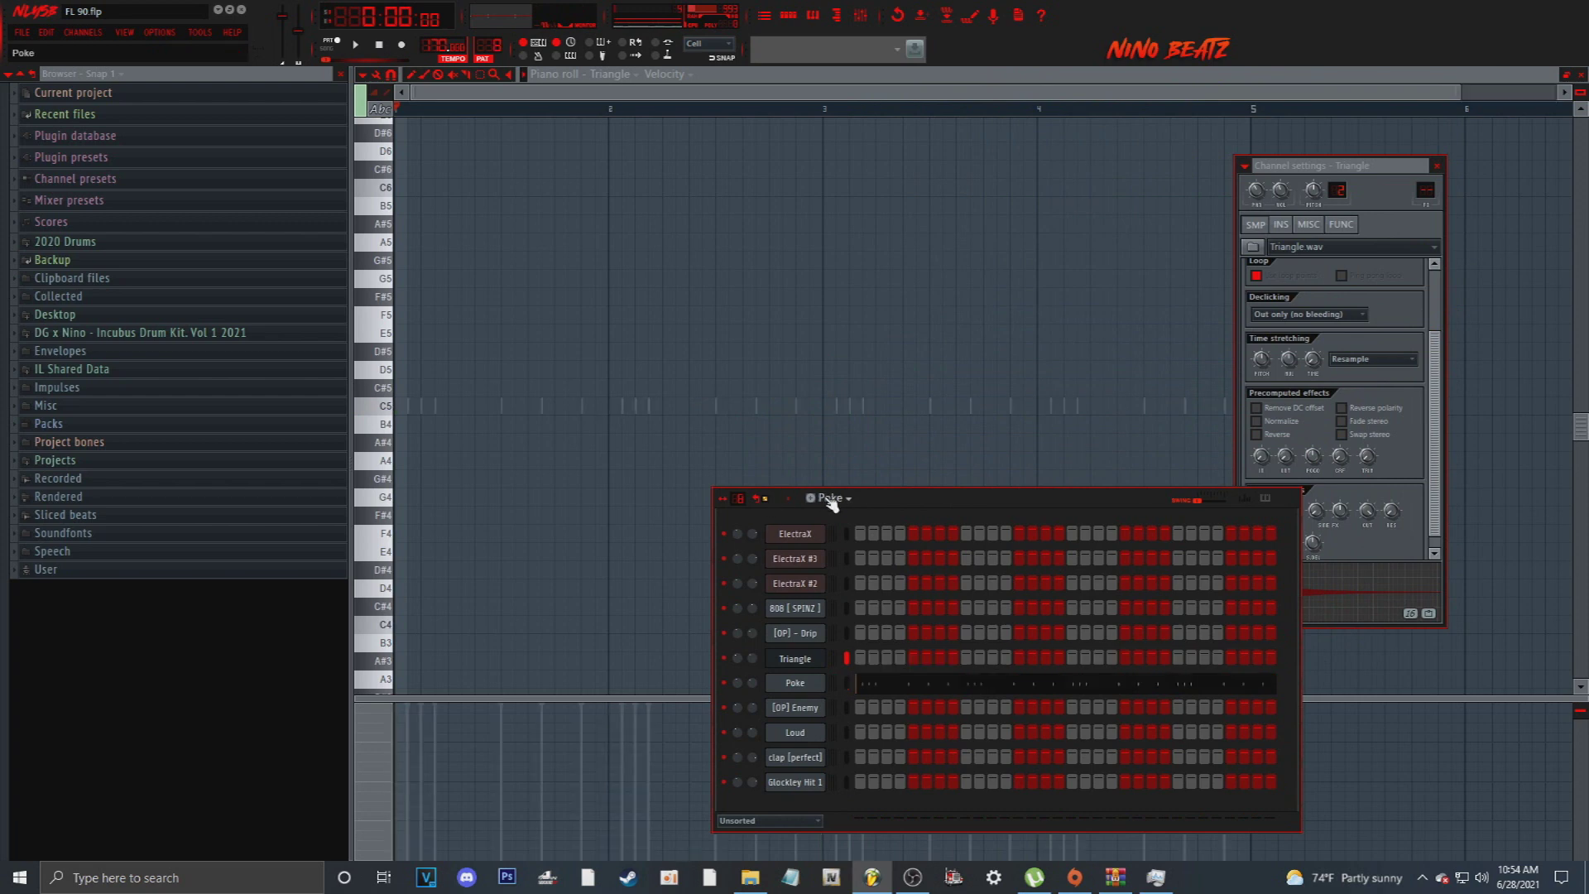
right_click(818, 682)
left_click(861, 621)
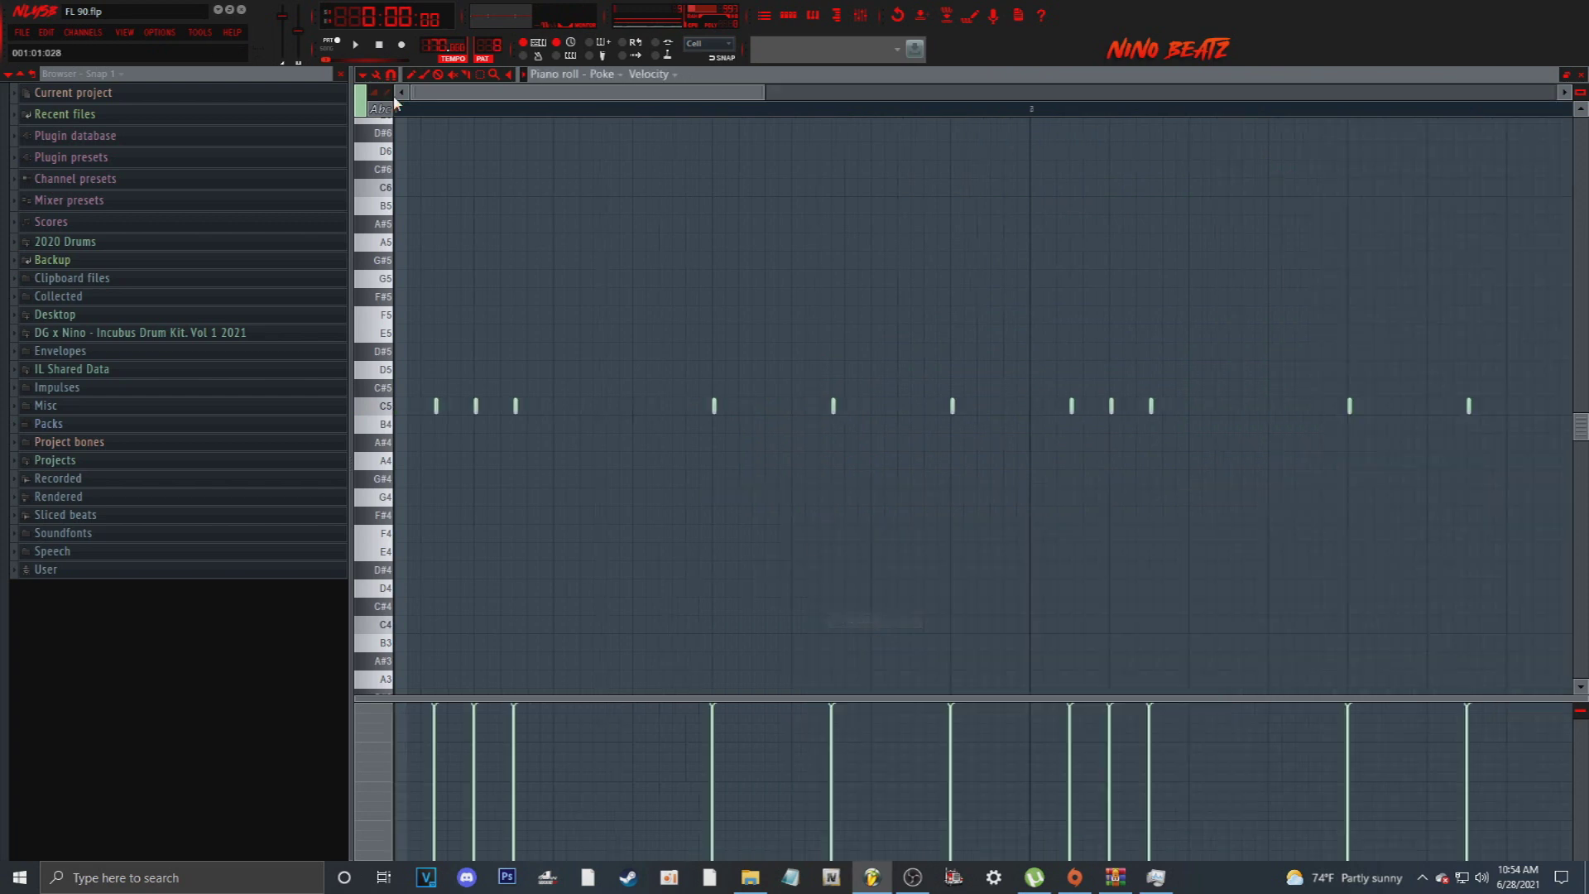
left_click(356, 46)
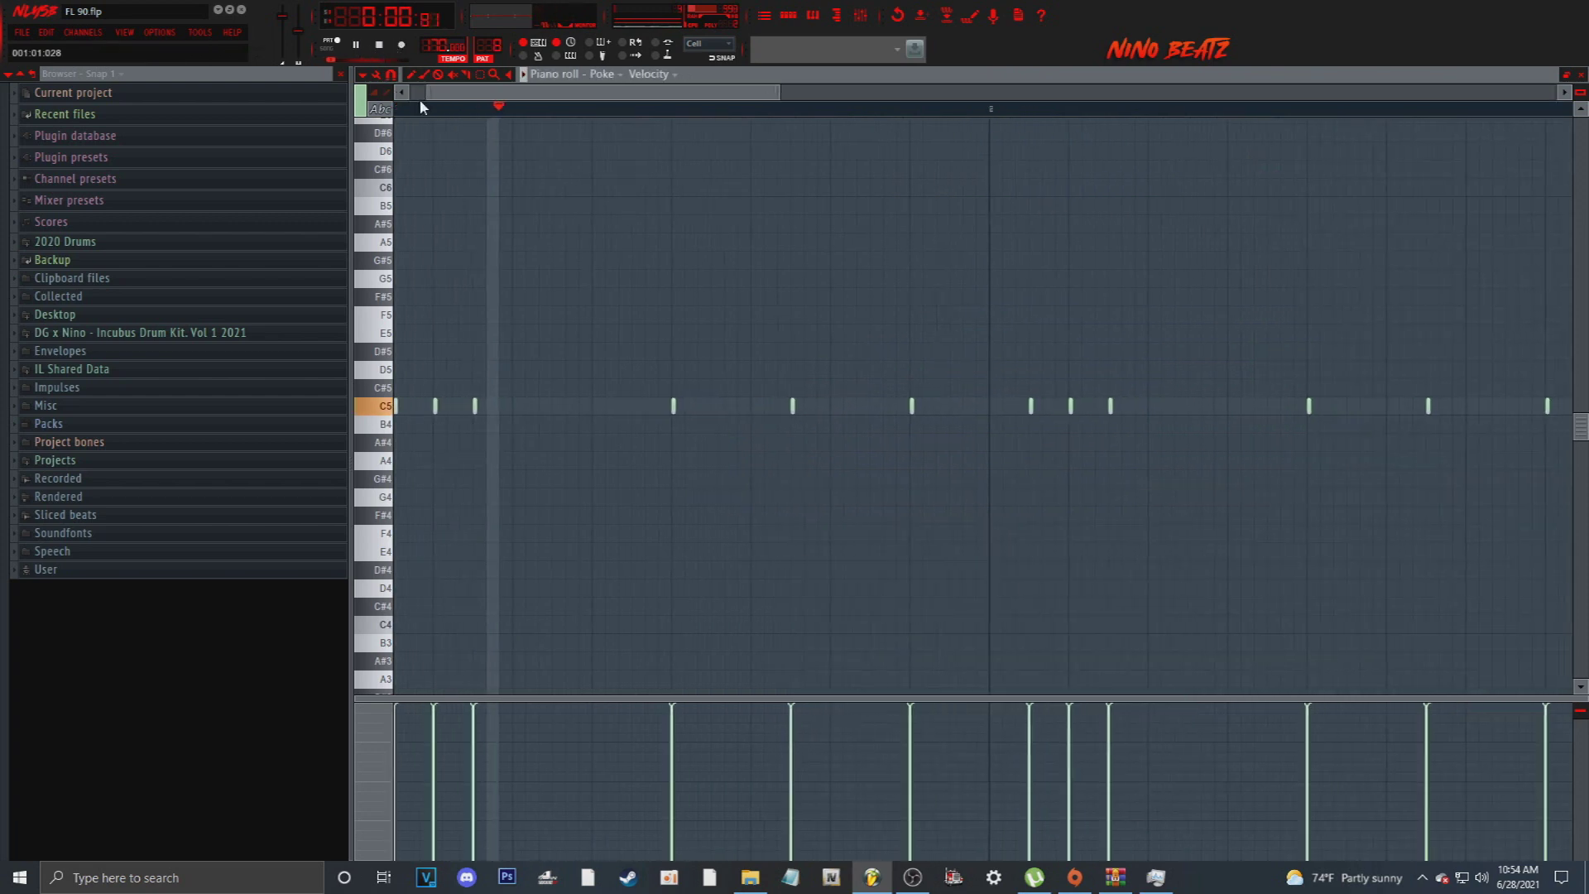
scroll(424, 116, "down", 3)
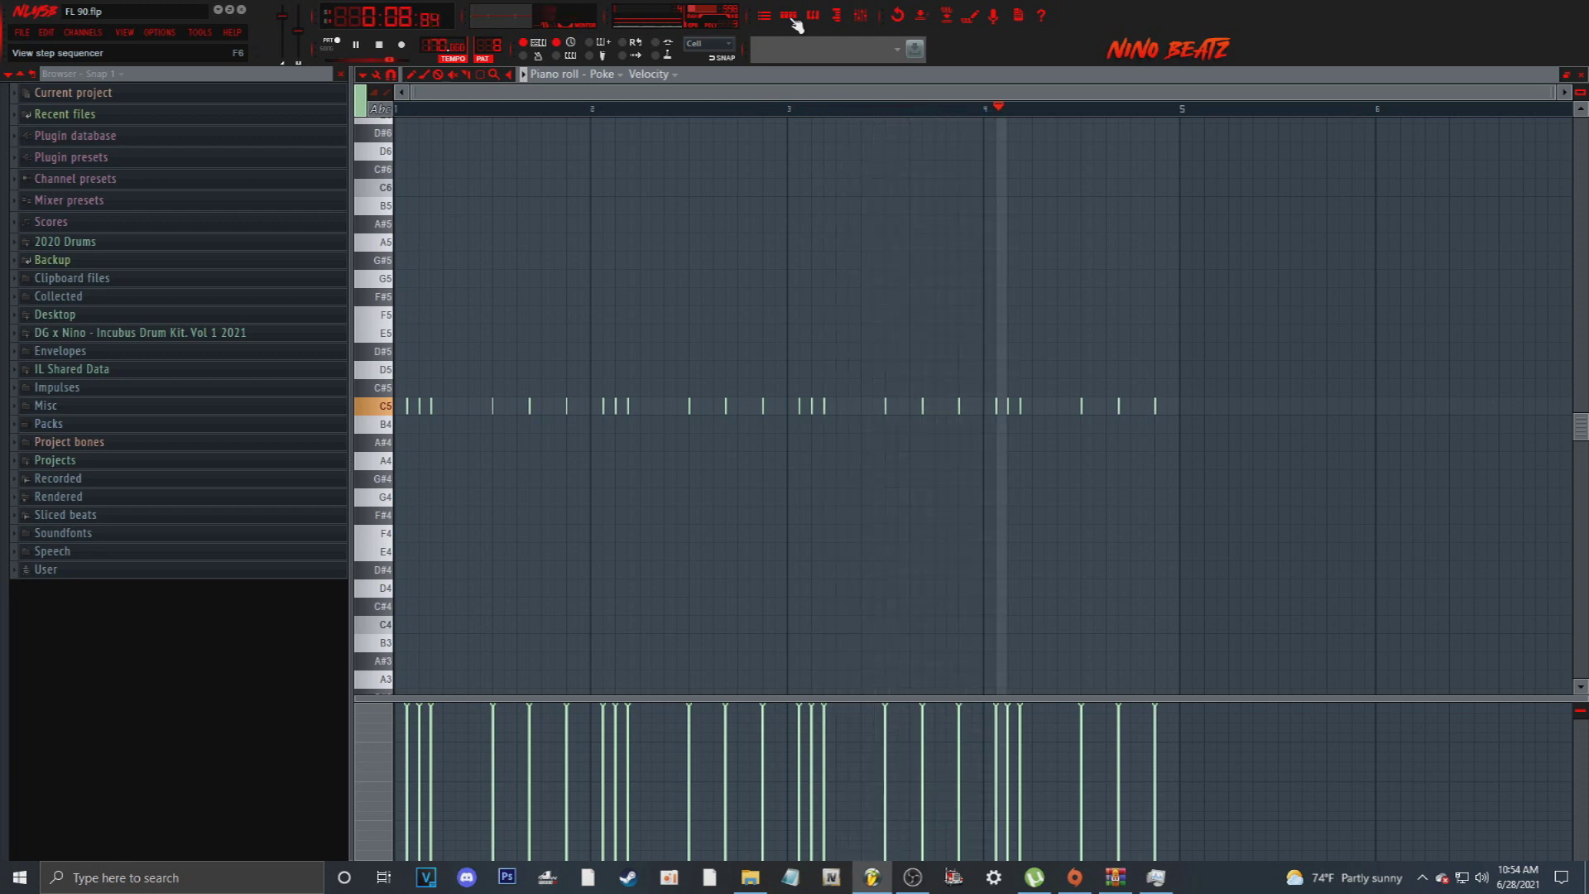
left_click(385, 47)
Switch to the [OP] Enemy pattern and show its notes in the piano roll.
left_click(791, 20)
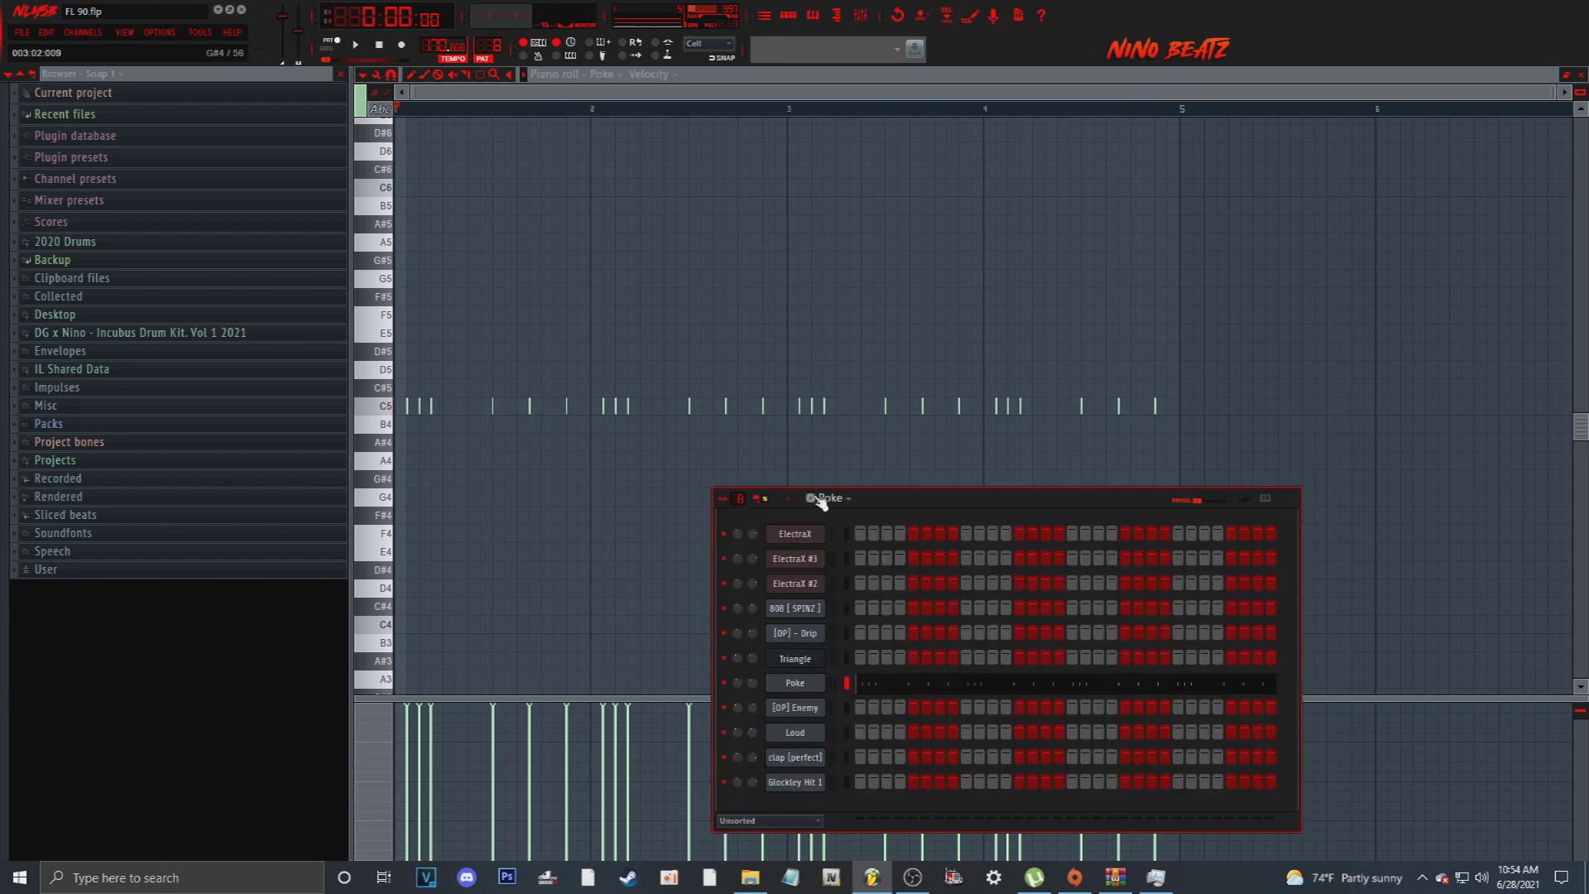
scroll(837, 500, "down", 1)
right_click(813, 710)
left_click(874, 620)
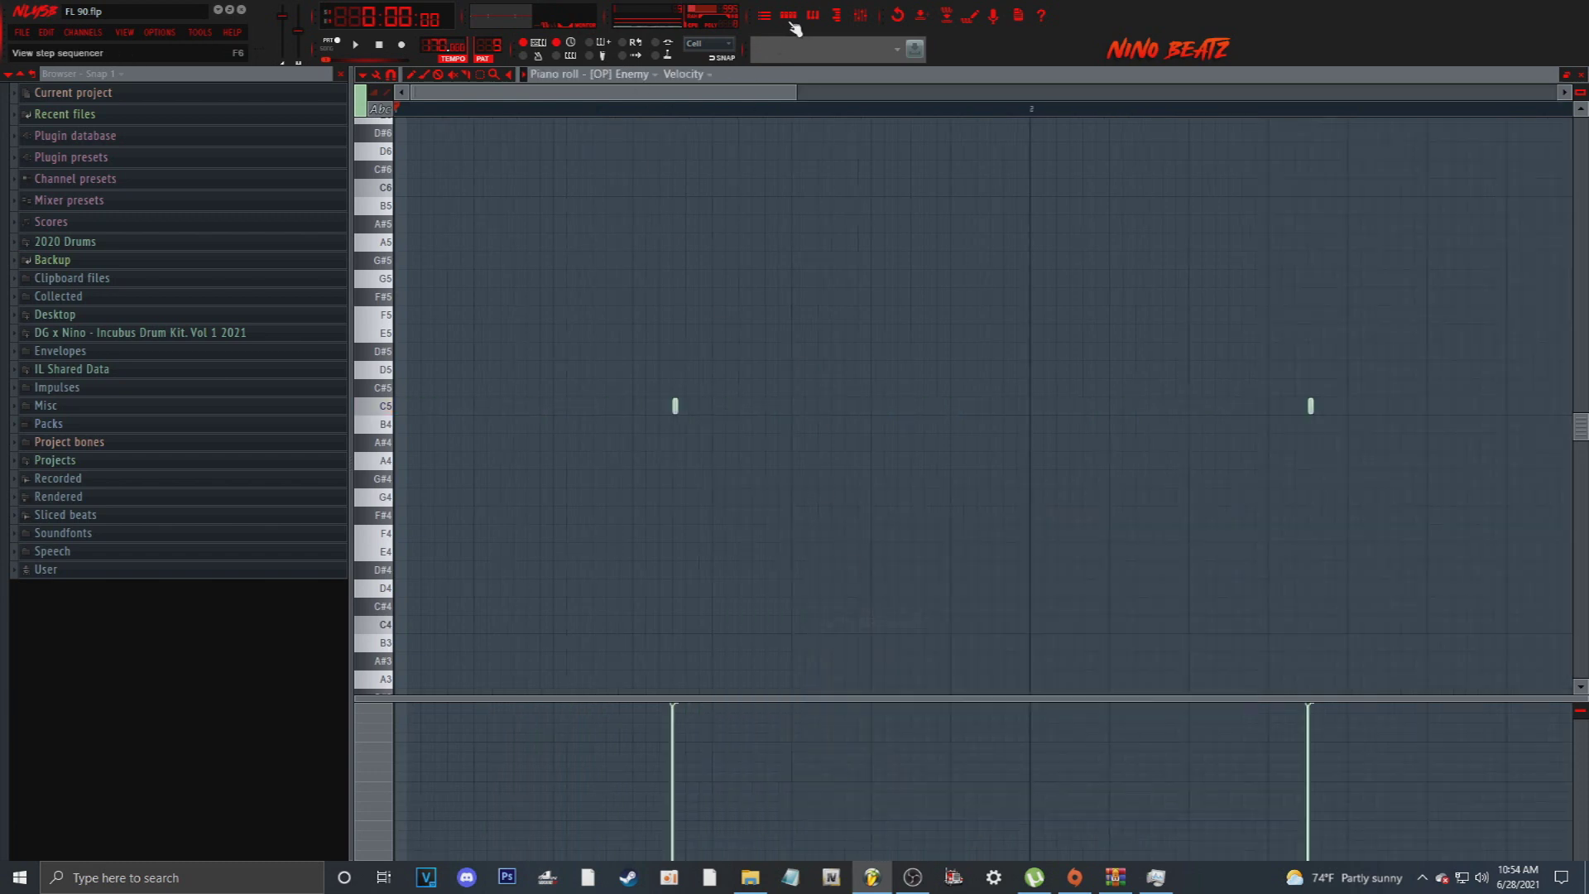
Examine the [OP] Enemy channel's sample settings and return to its full note sequence in the piano roll.
left_click(792, 23)
left_click(813, 710)
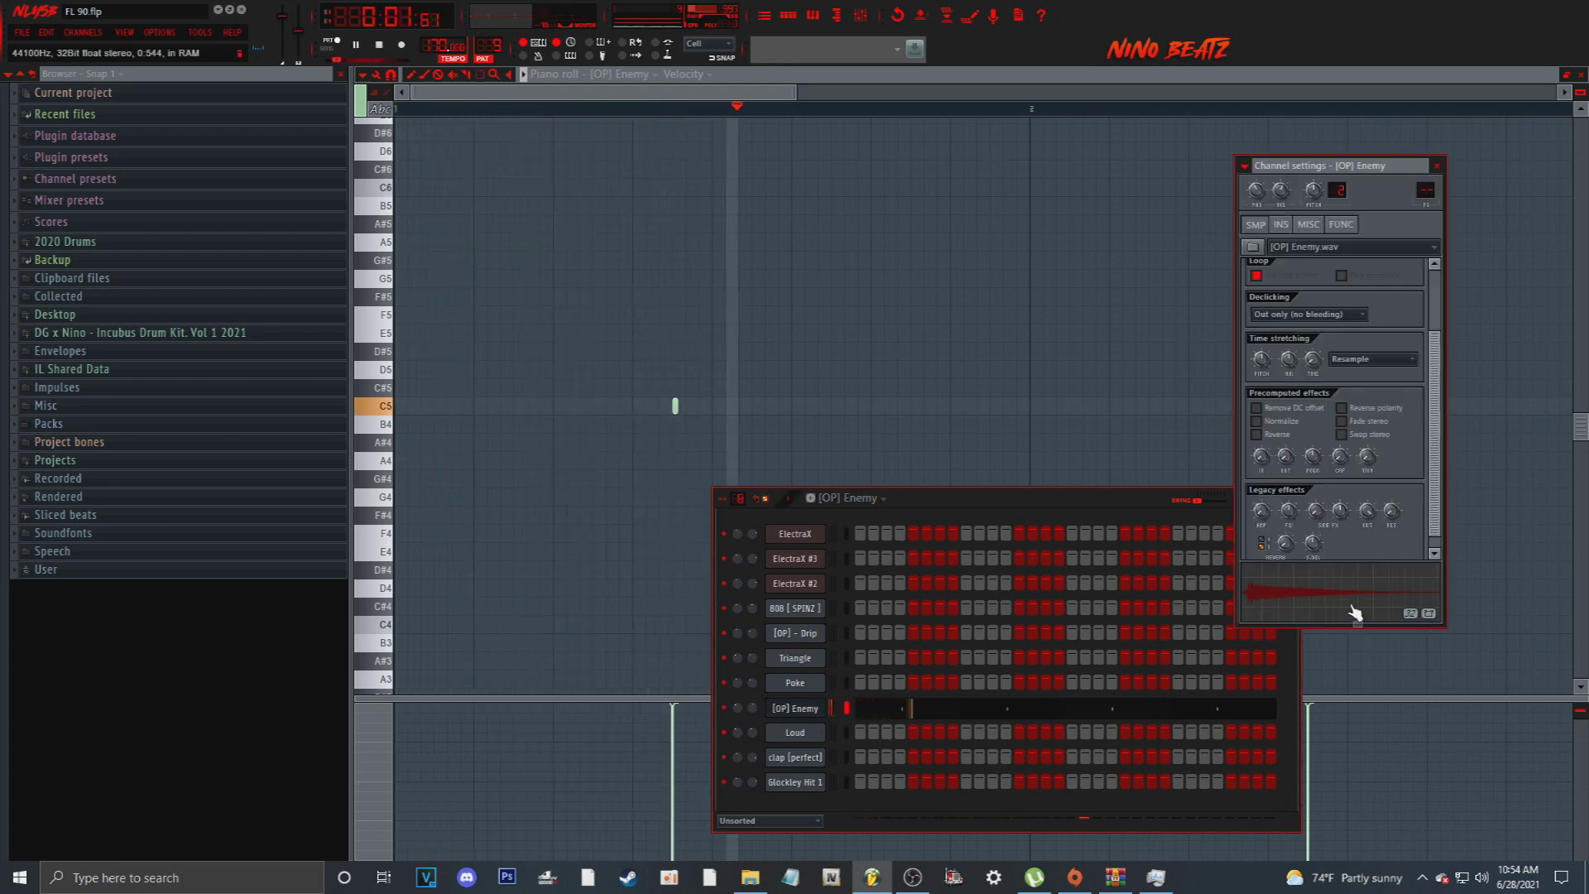
left_click(753, 82)
scroll(768, 114, "down", 5)
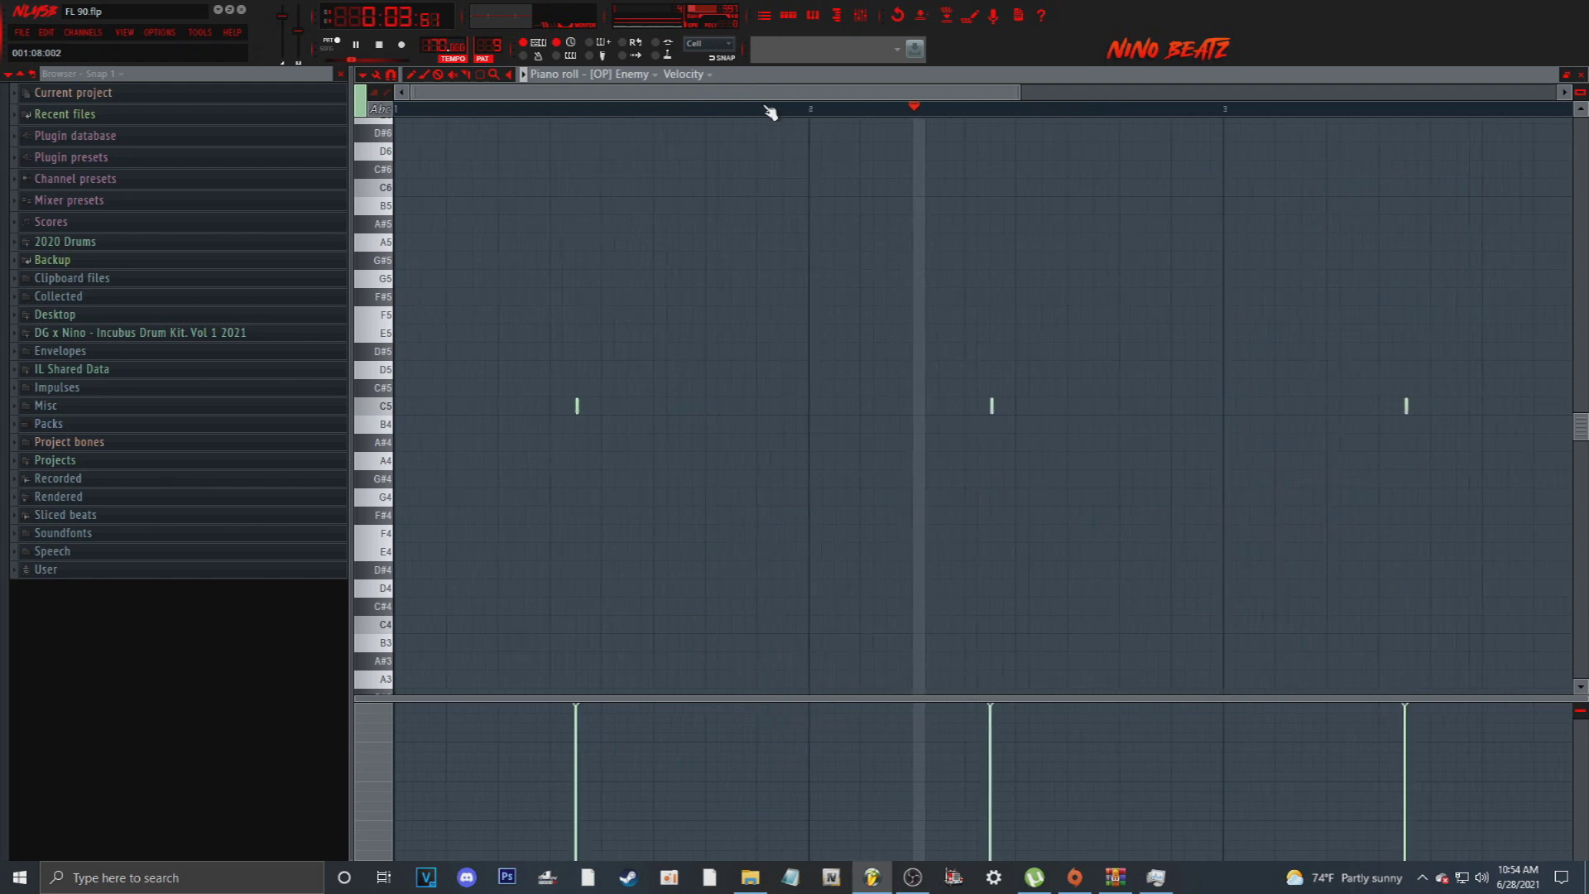
Stop playback, switch to the Loud pattern and show the Loud channel's sample settings.
left_click(801, 25)
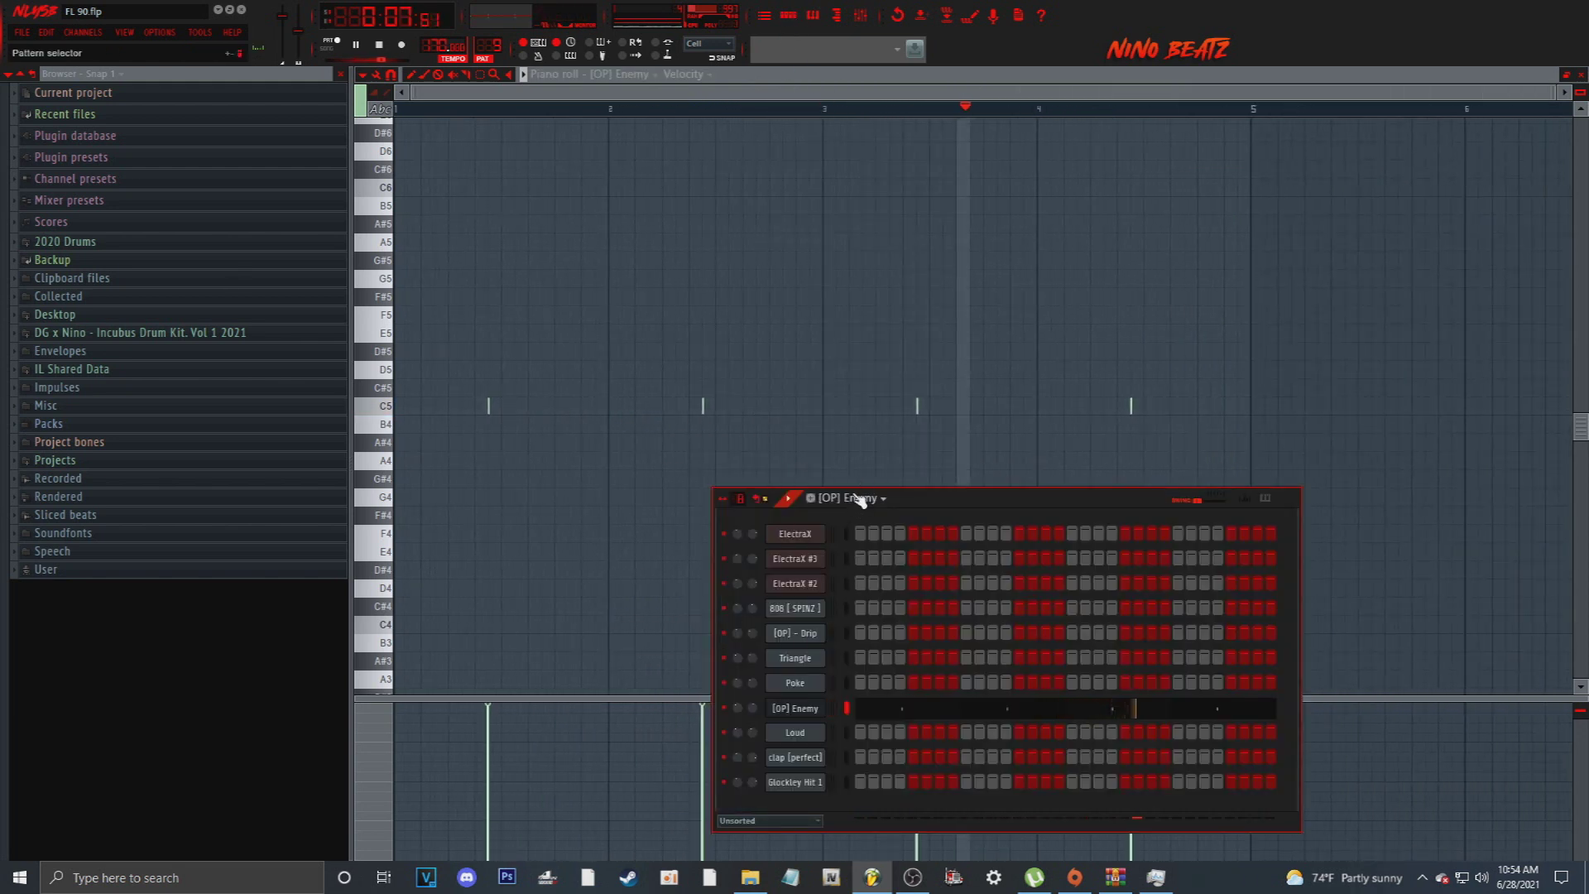
scroll(860, 500, "down", 1)
left_click(385, 49)
left_click(821, 756)
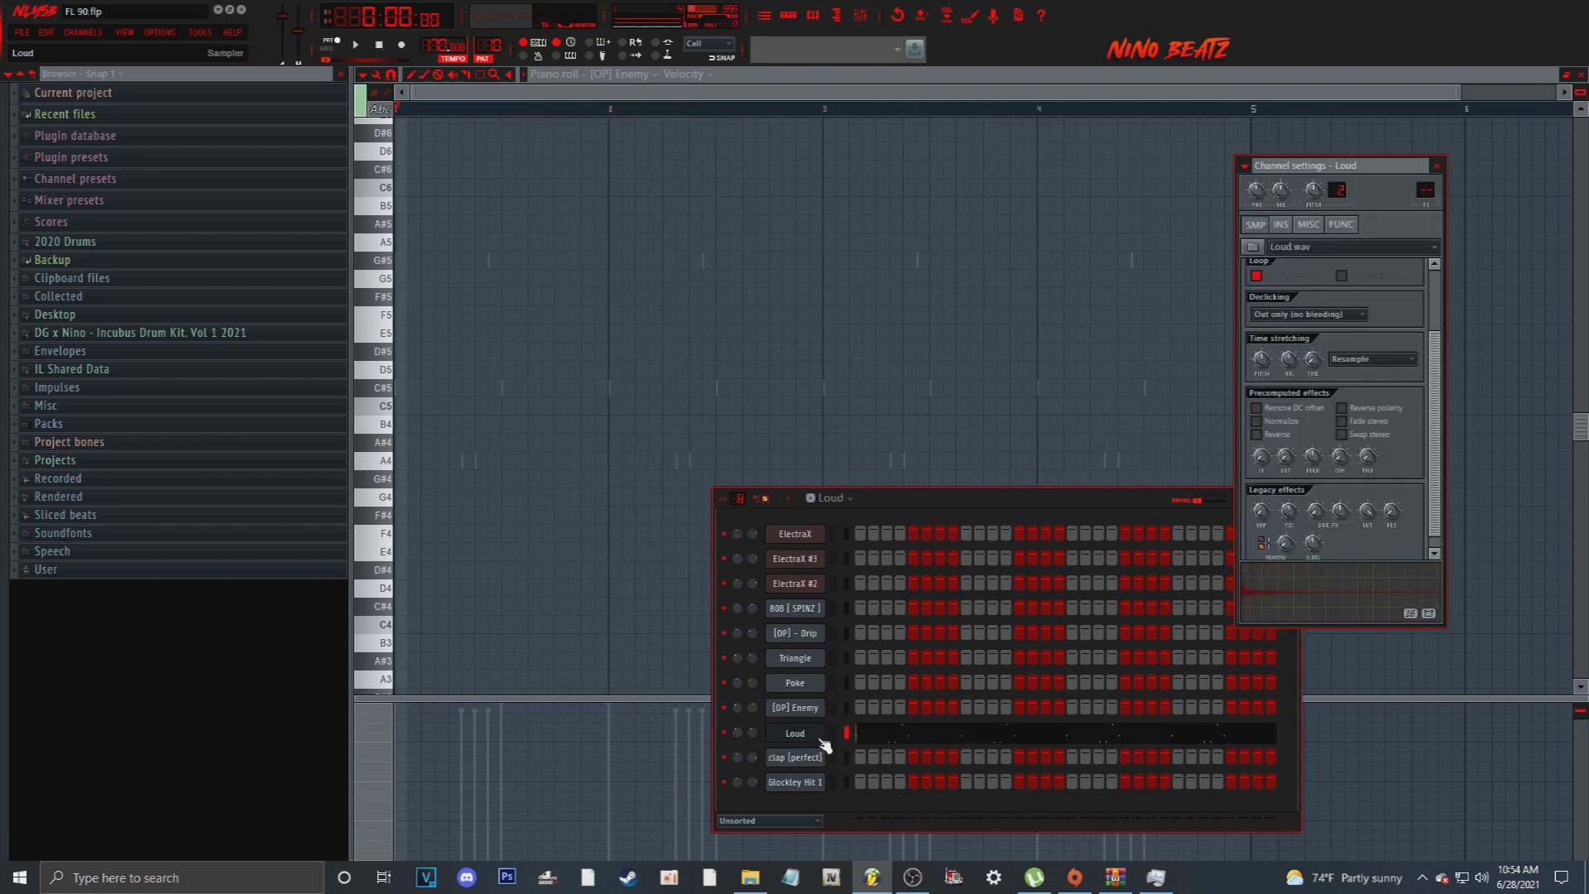
left_click(1281, 225)
left_click(1254, 225)
Play the Loud pattern while examining its notes in the piano roll, and bring back the channel rack.
right_click(793, 735)
left_click(882, 620)
left_click(353, 46)
scroll(428, 114, "down", 6)
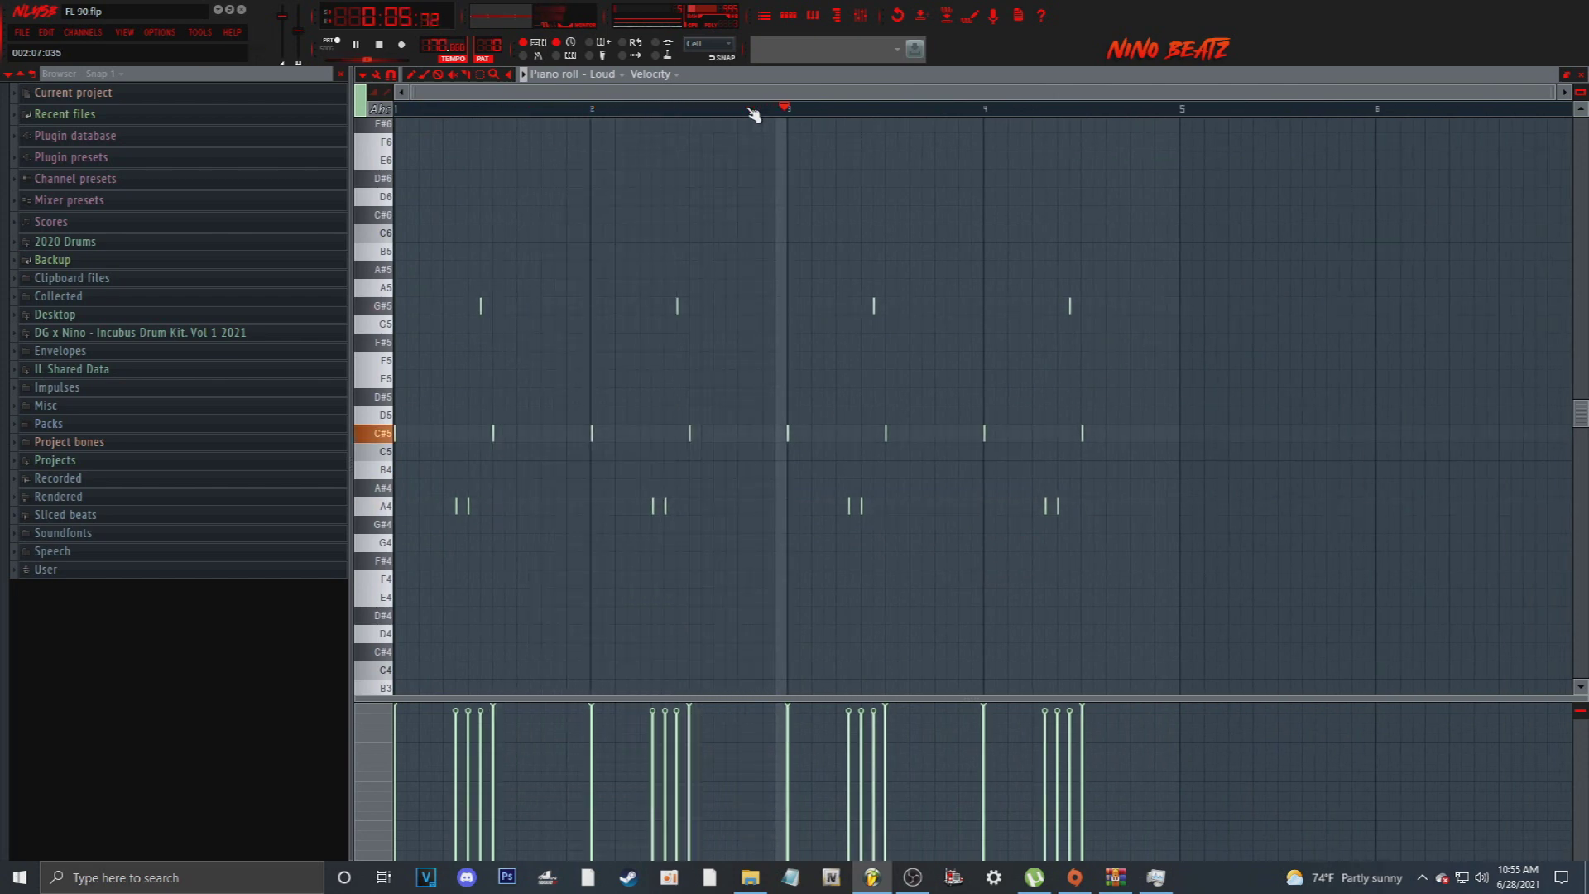
left_click(791, 19)
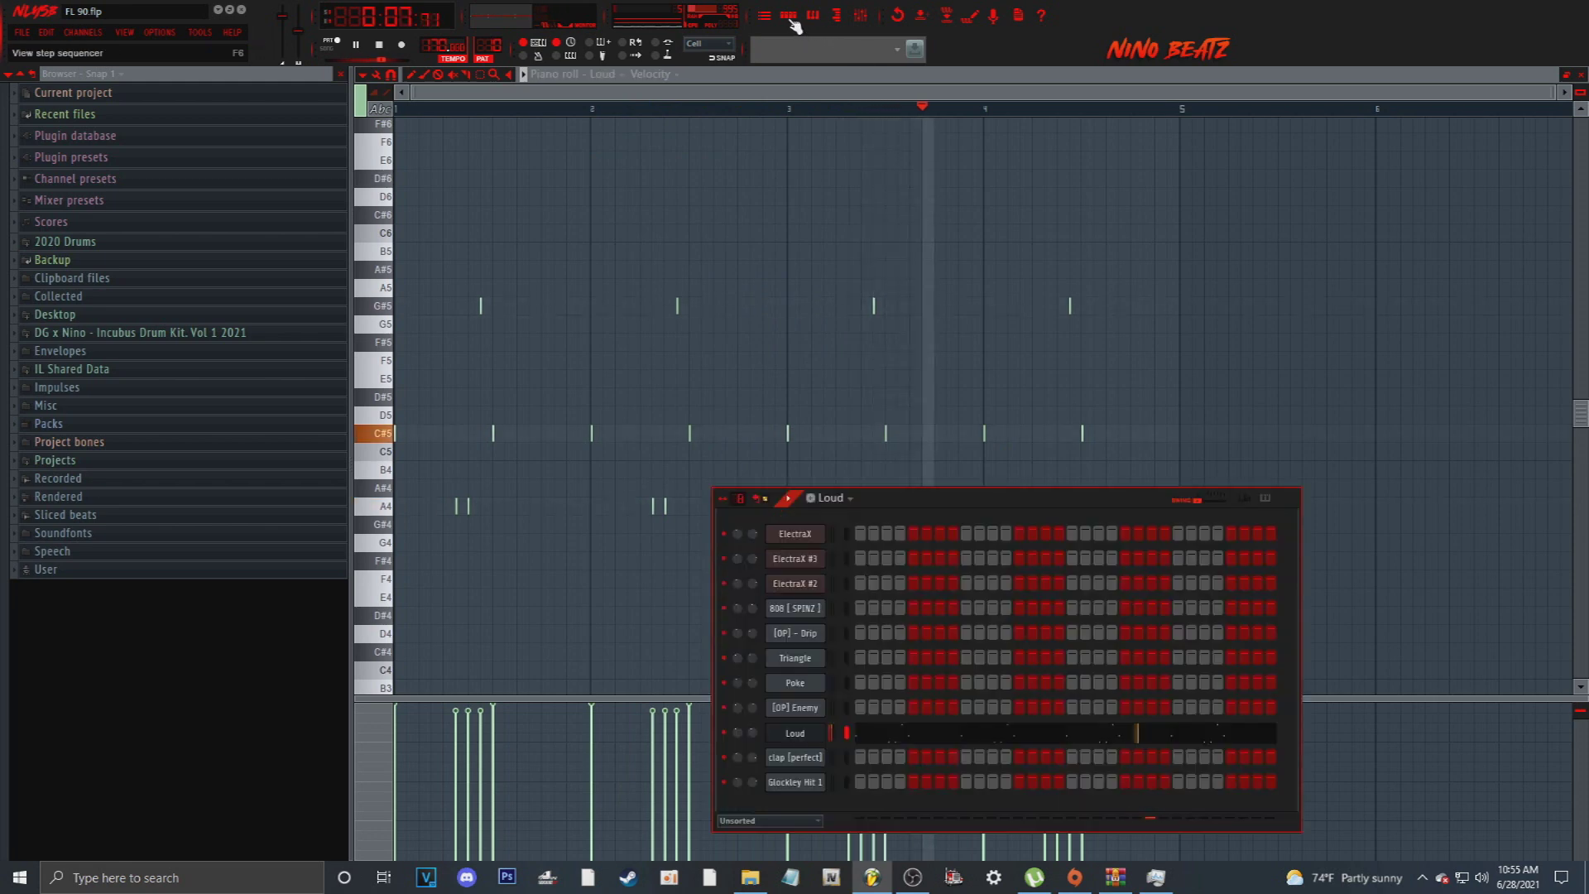
Move the channel rack higher, switch to the clap [perfect] pattern and show its notes in the piano roll.
left_click_drag(937, 500, 883, 341)
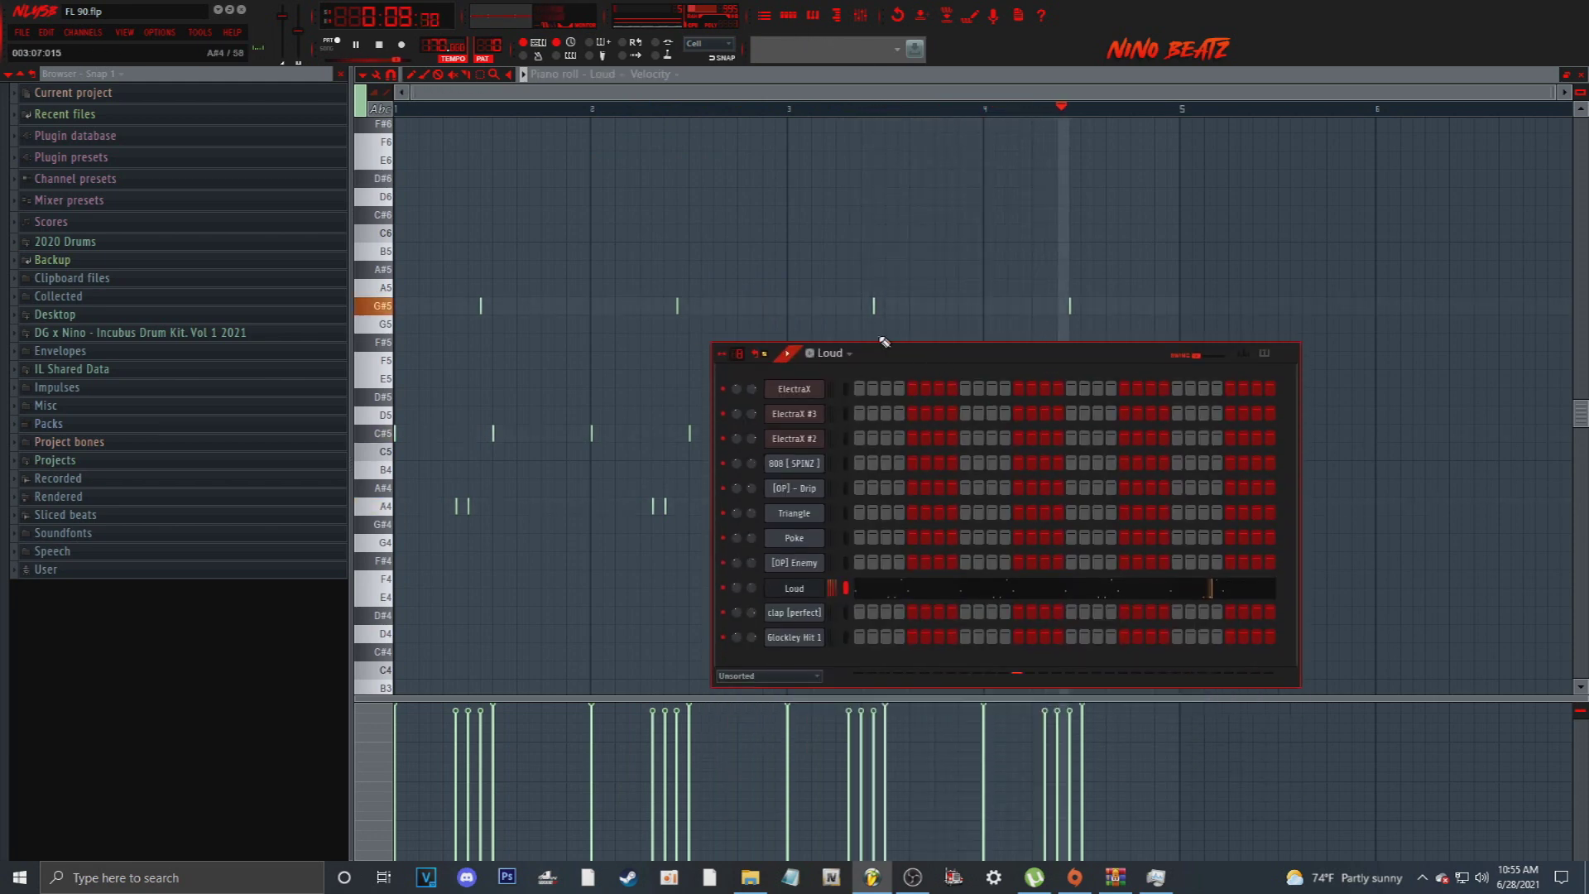
scroll(833, 354, "down", 1)
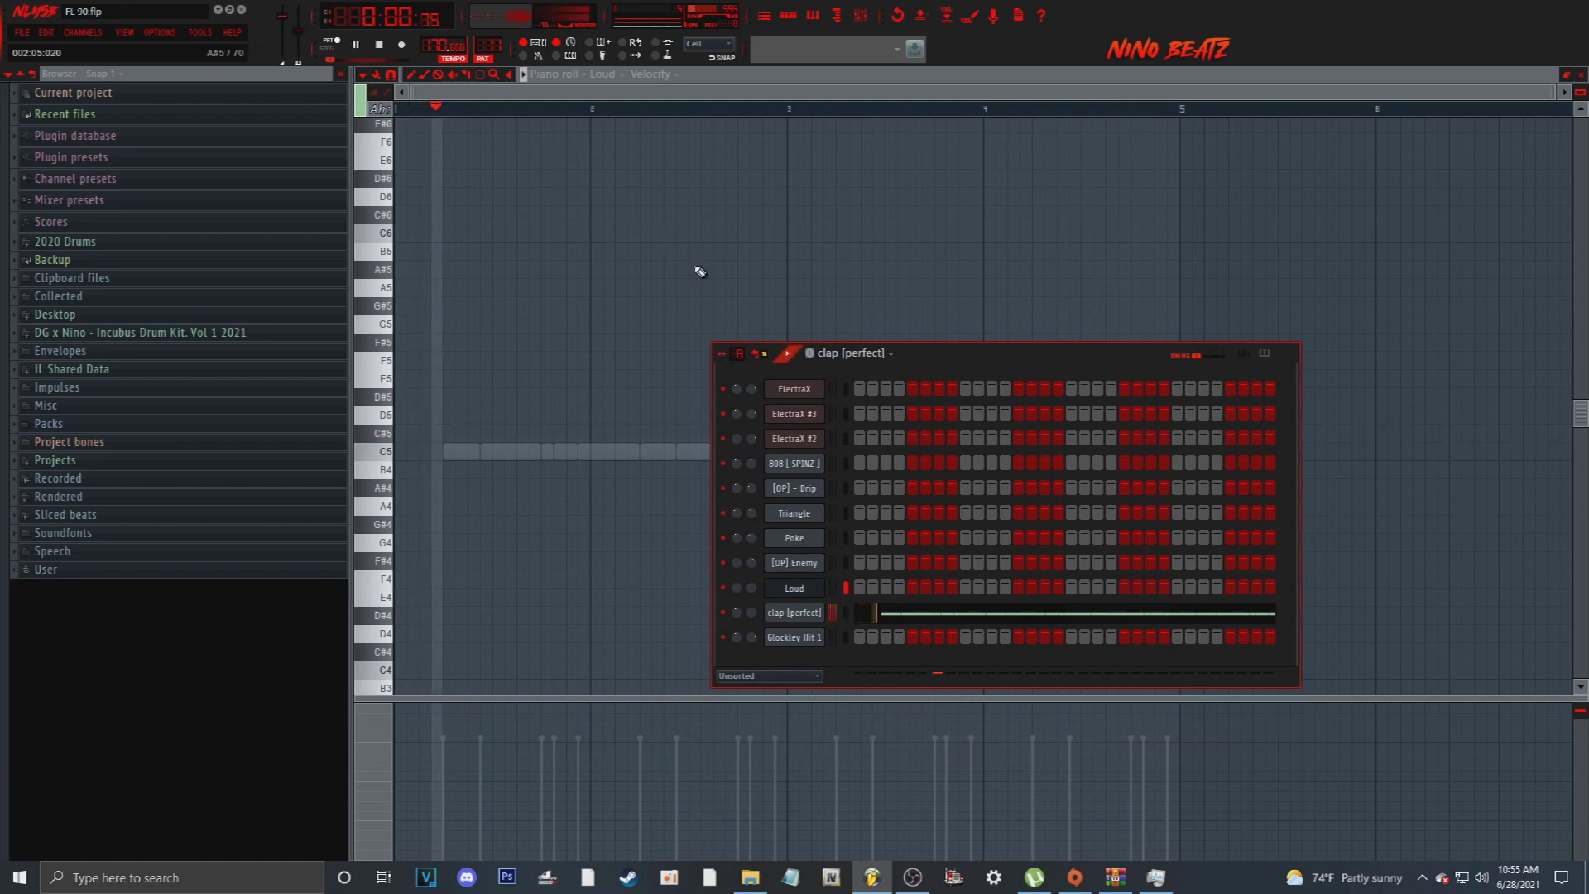
right_click(801, 614)
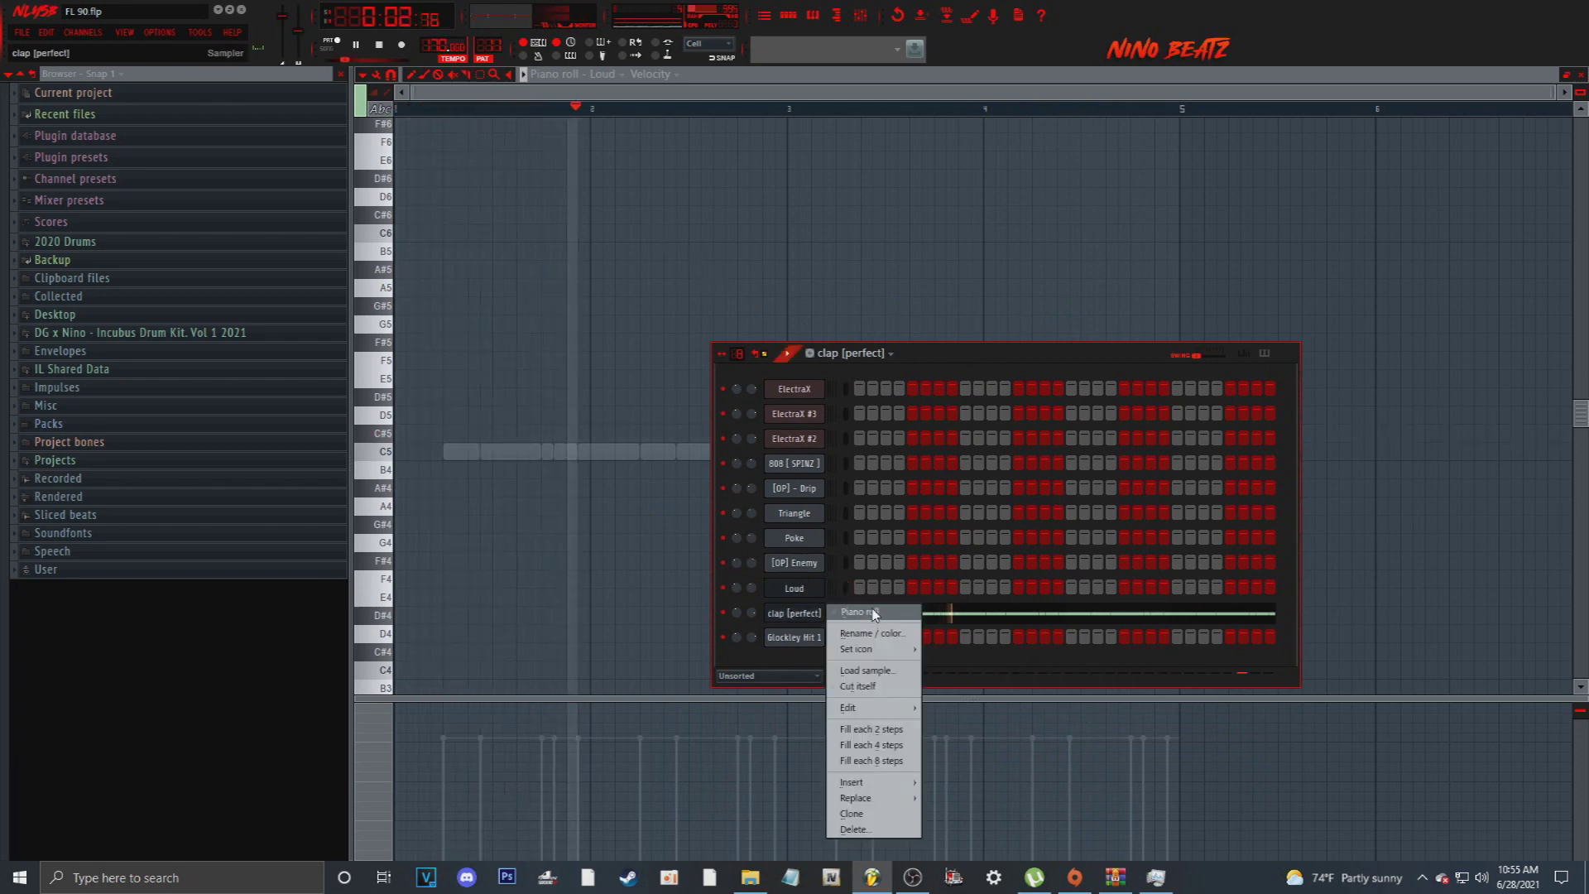
left_click(858, 612)
scroll(700, 111, "down", 3)
scroll(700, 111, "down", 2)
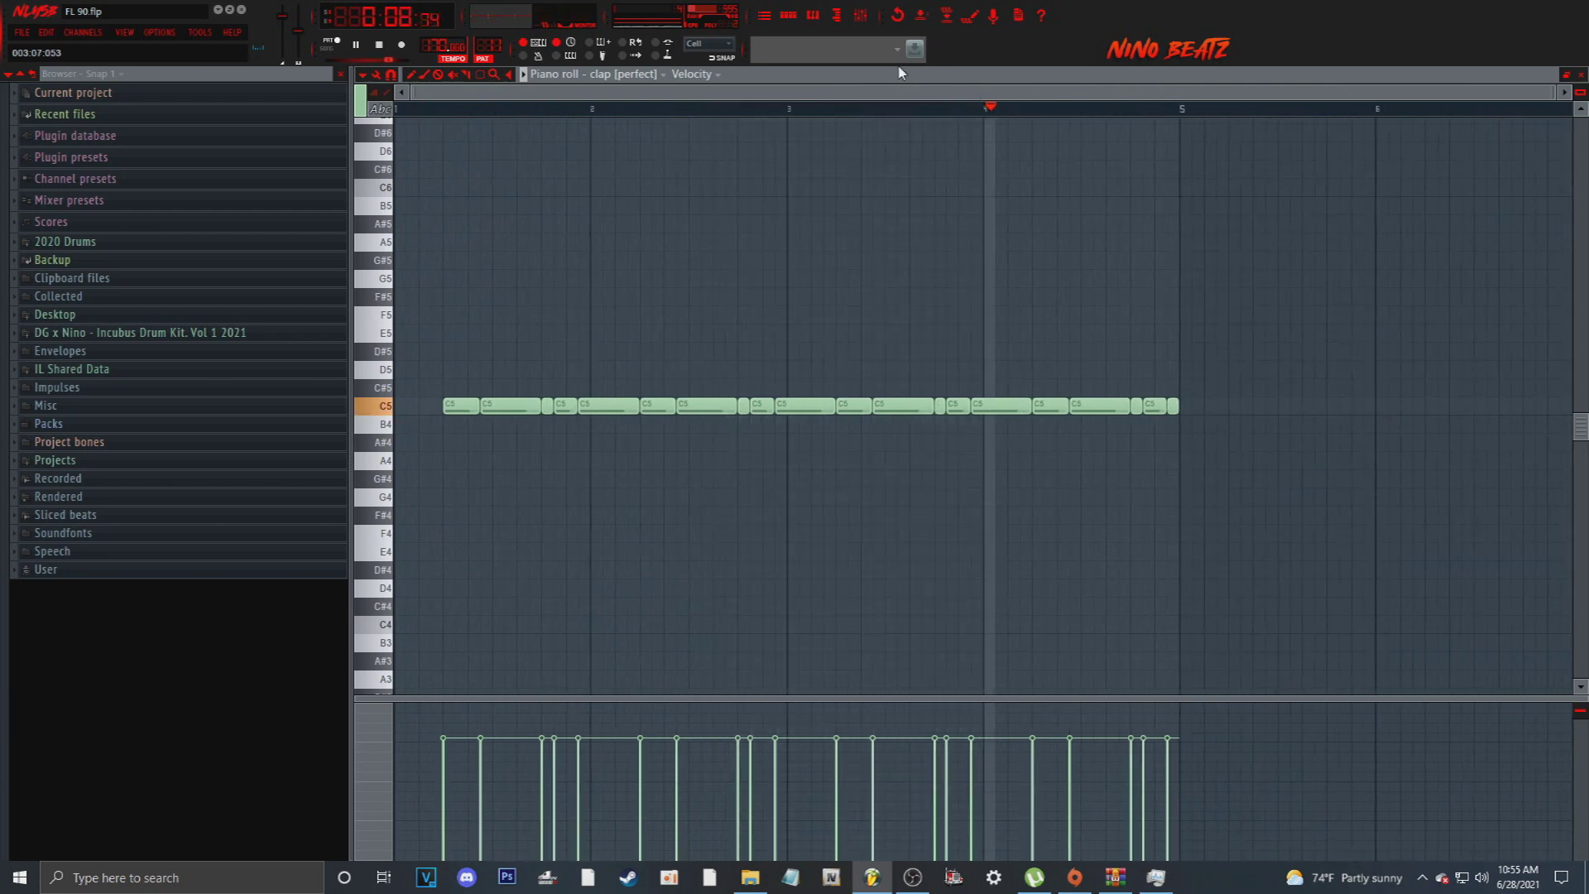
Stop playback, switch to the Glockley Hit 1 pattern and show its notes in the piano roll.
left_click(787, 17)
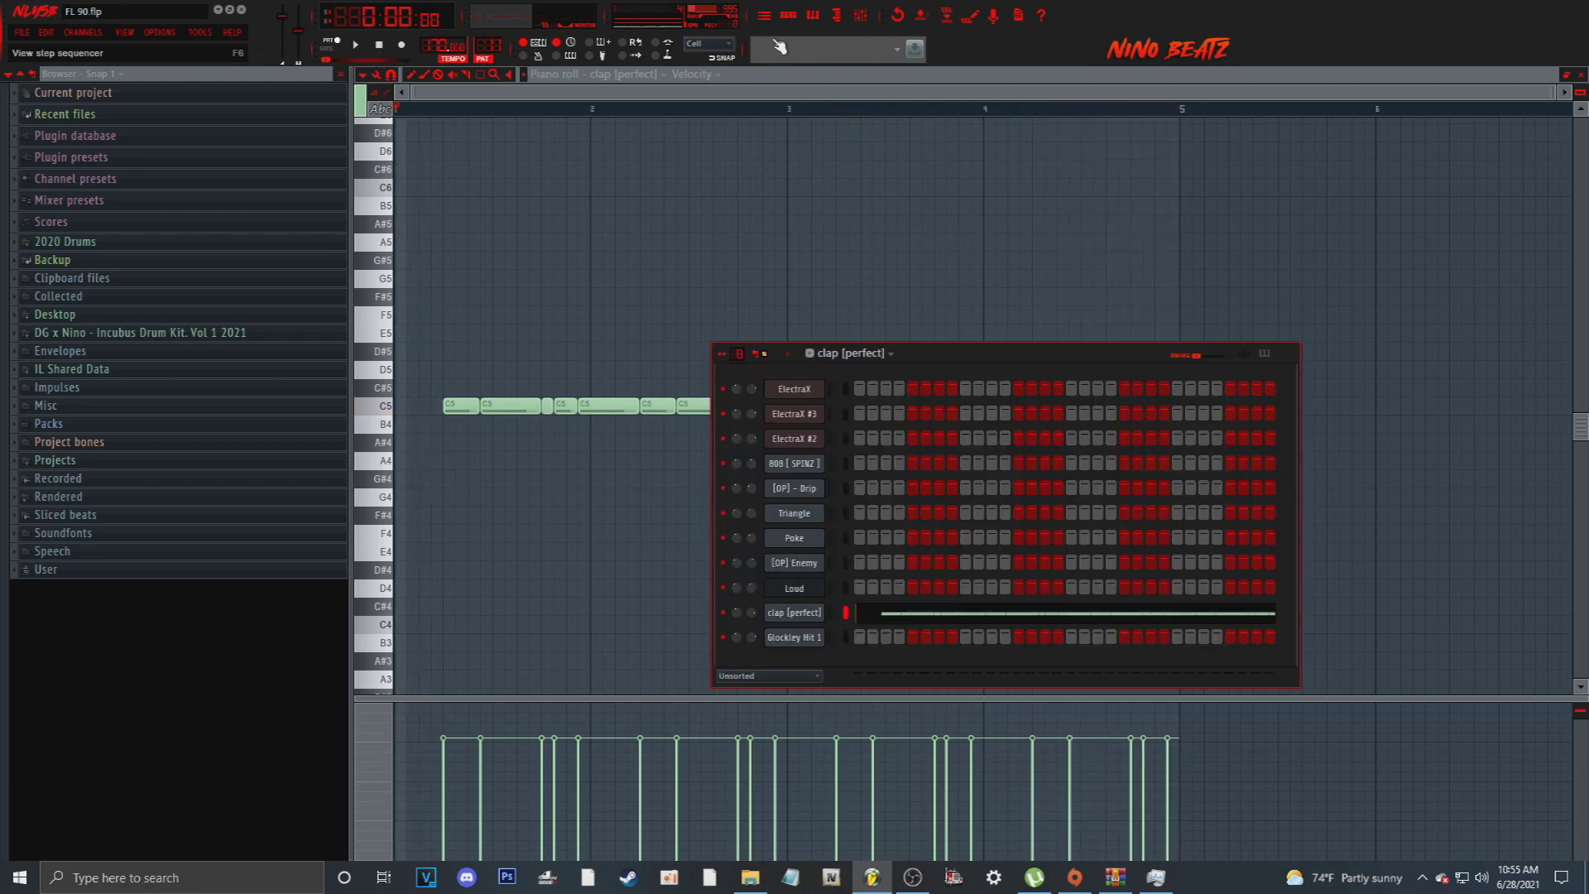
scroll(843, 355, "down", 1)
right_click(822, 636)
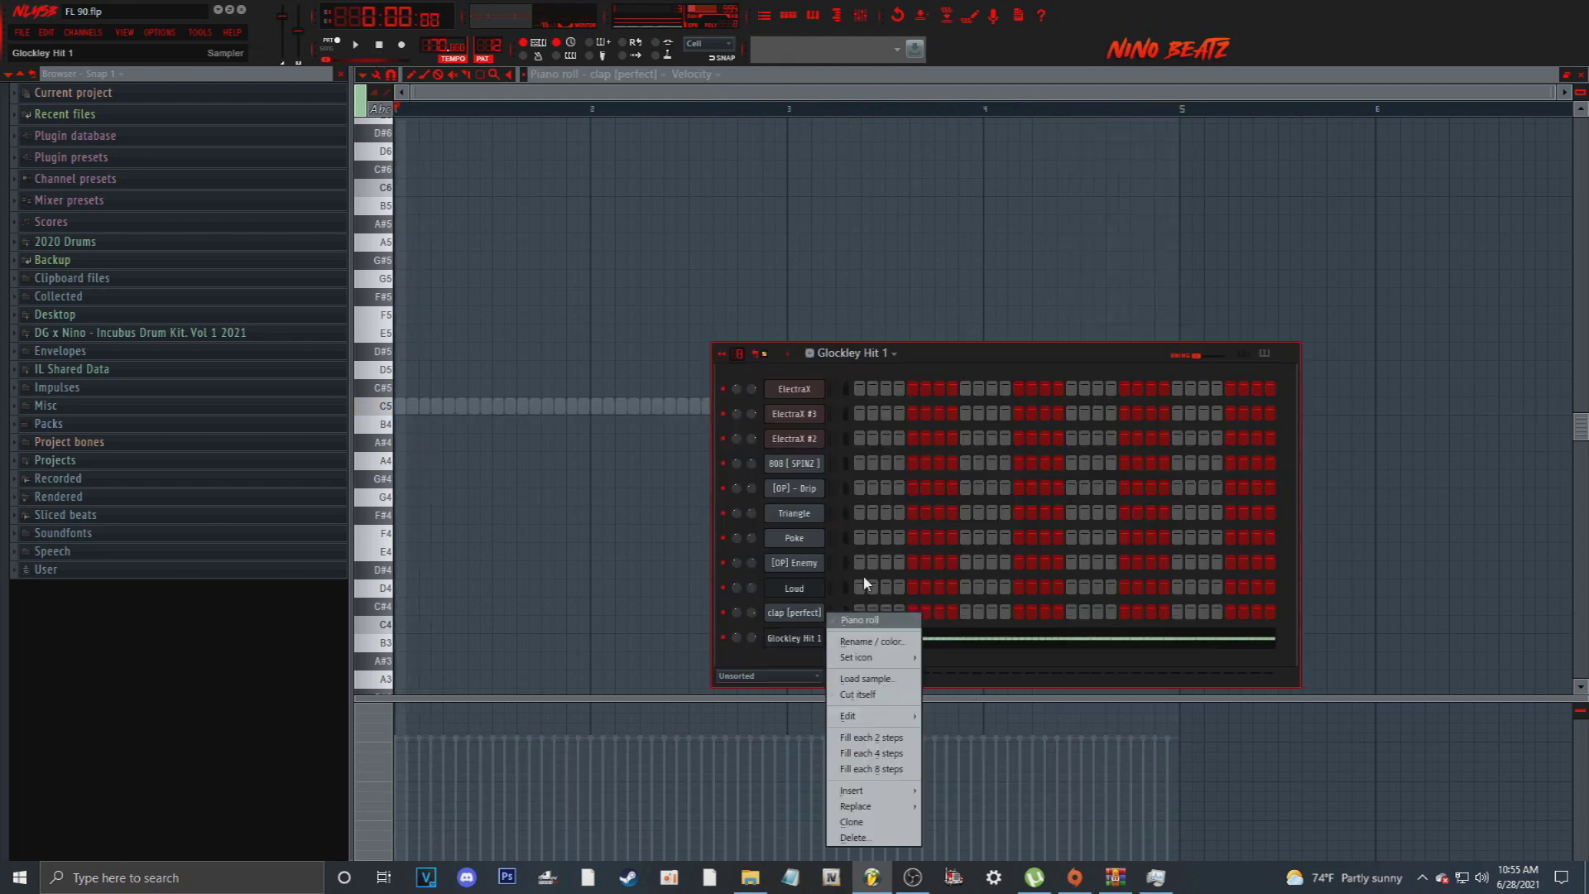
left_click(860, 622)
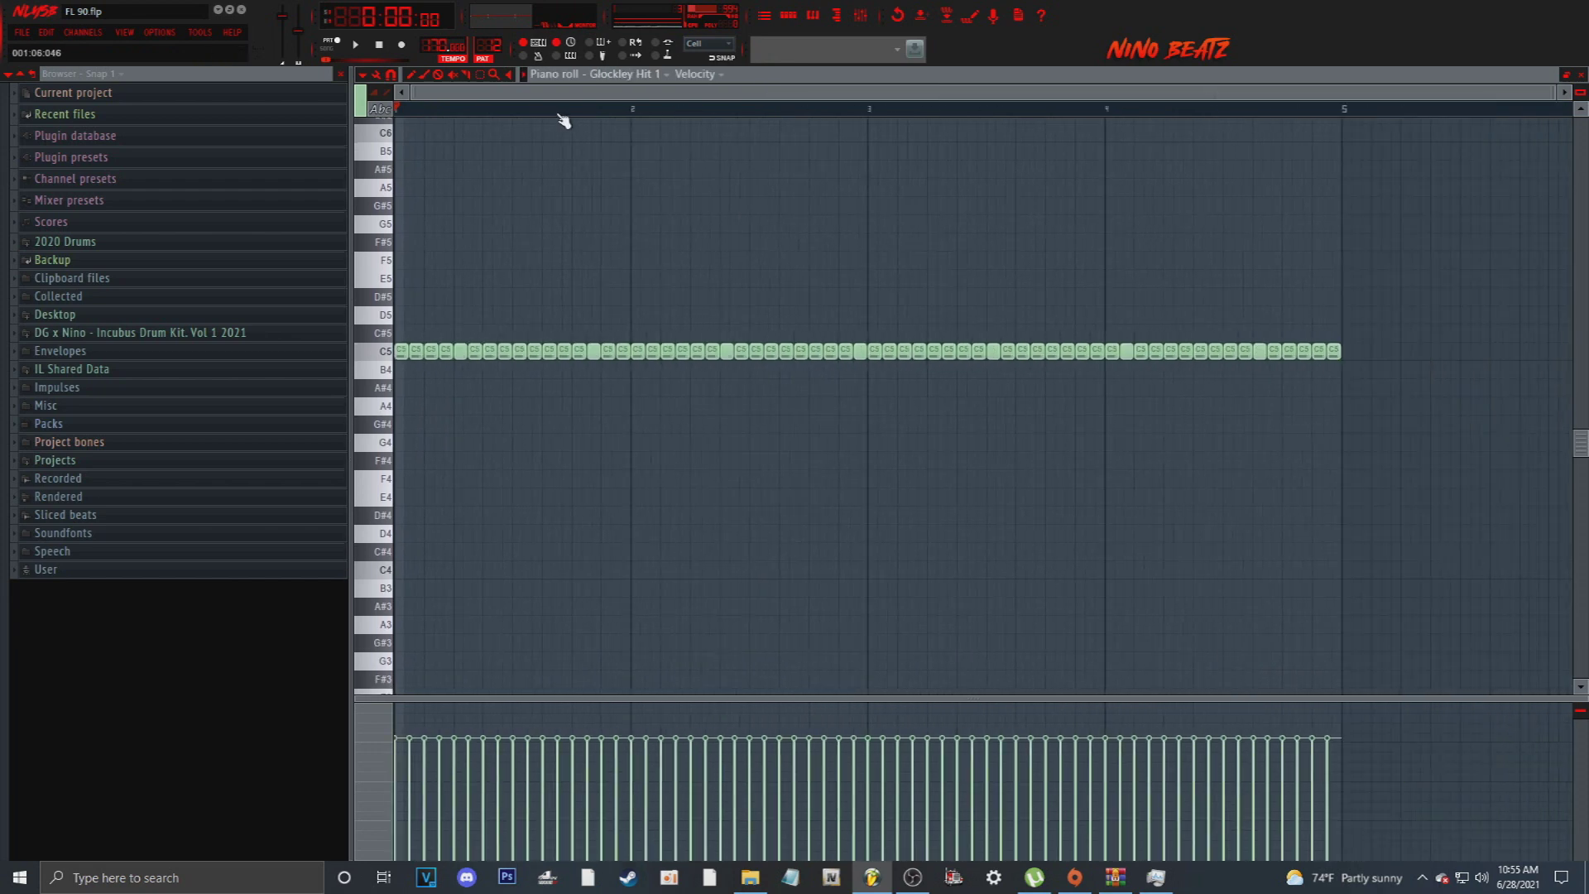
Play the Glockley Hit 1 pattern while examining its note sequence up close and in full.
left_click(361, 47)
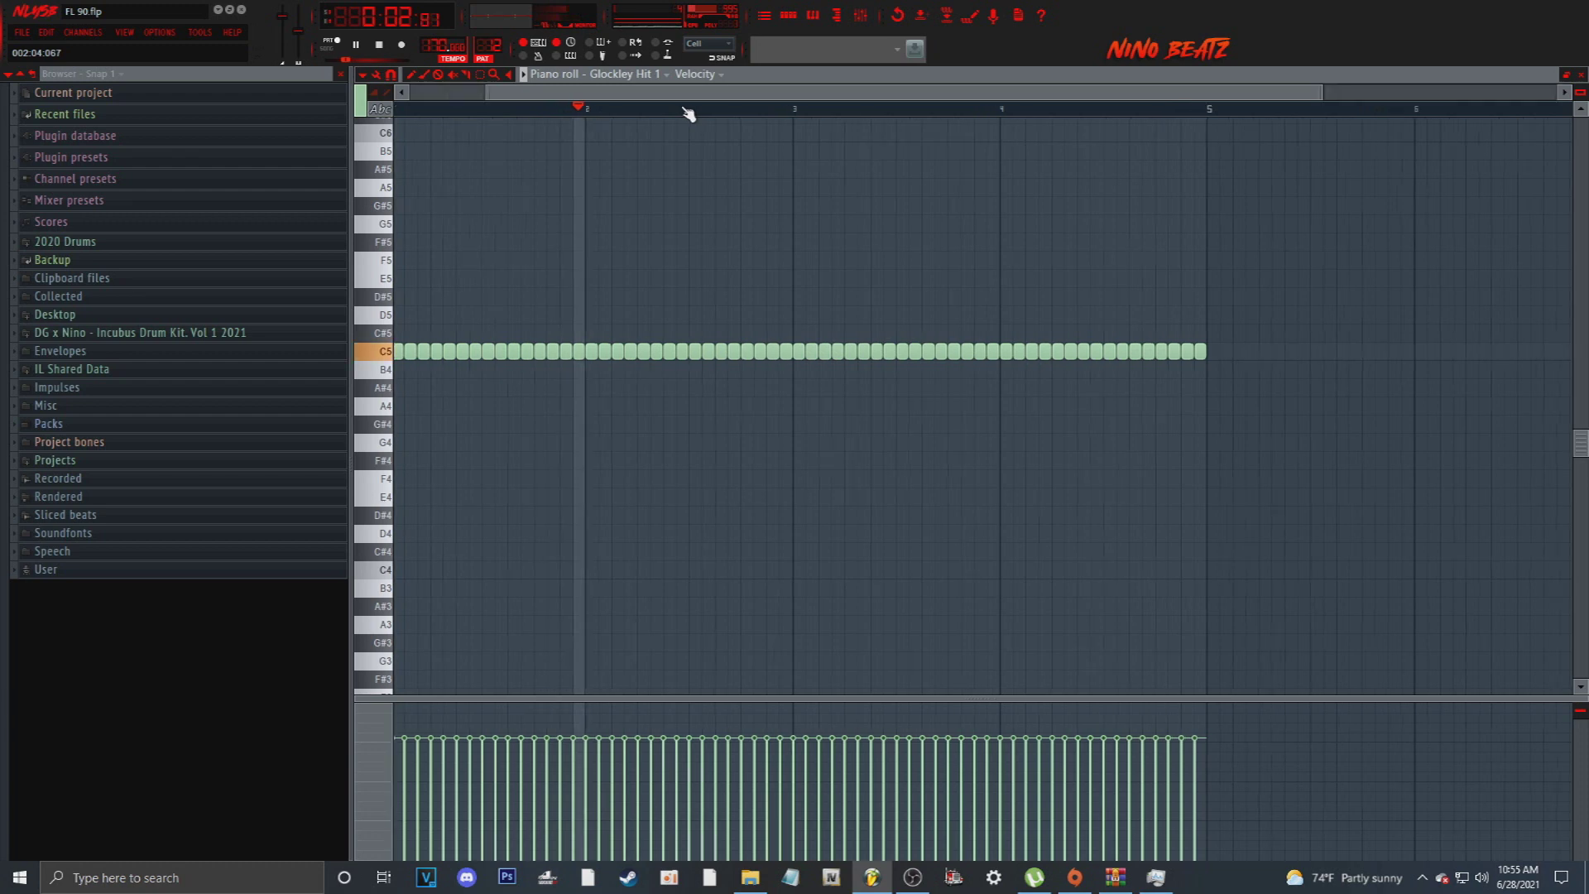
scroll(686, 113, "up", 3)
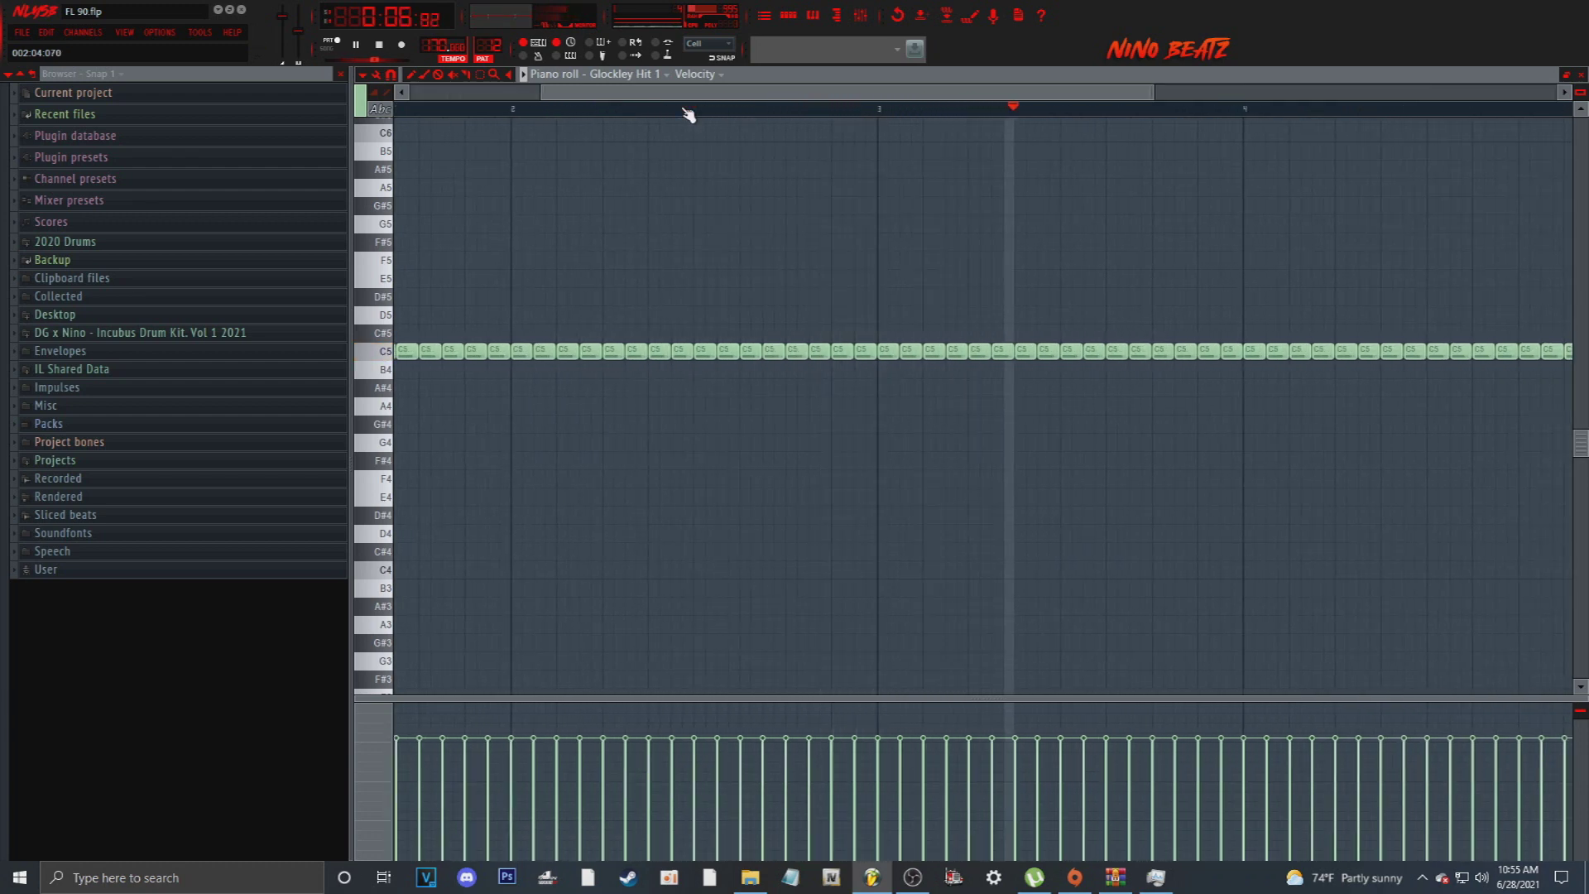
scroll(859, 109, "down", 3)
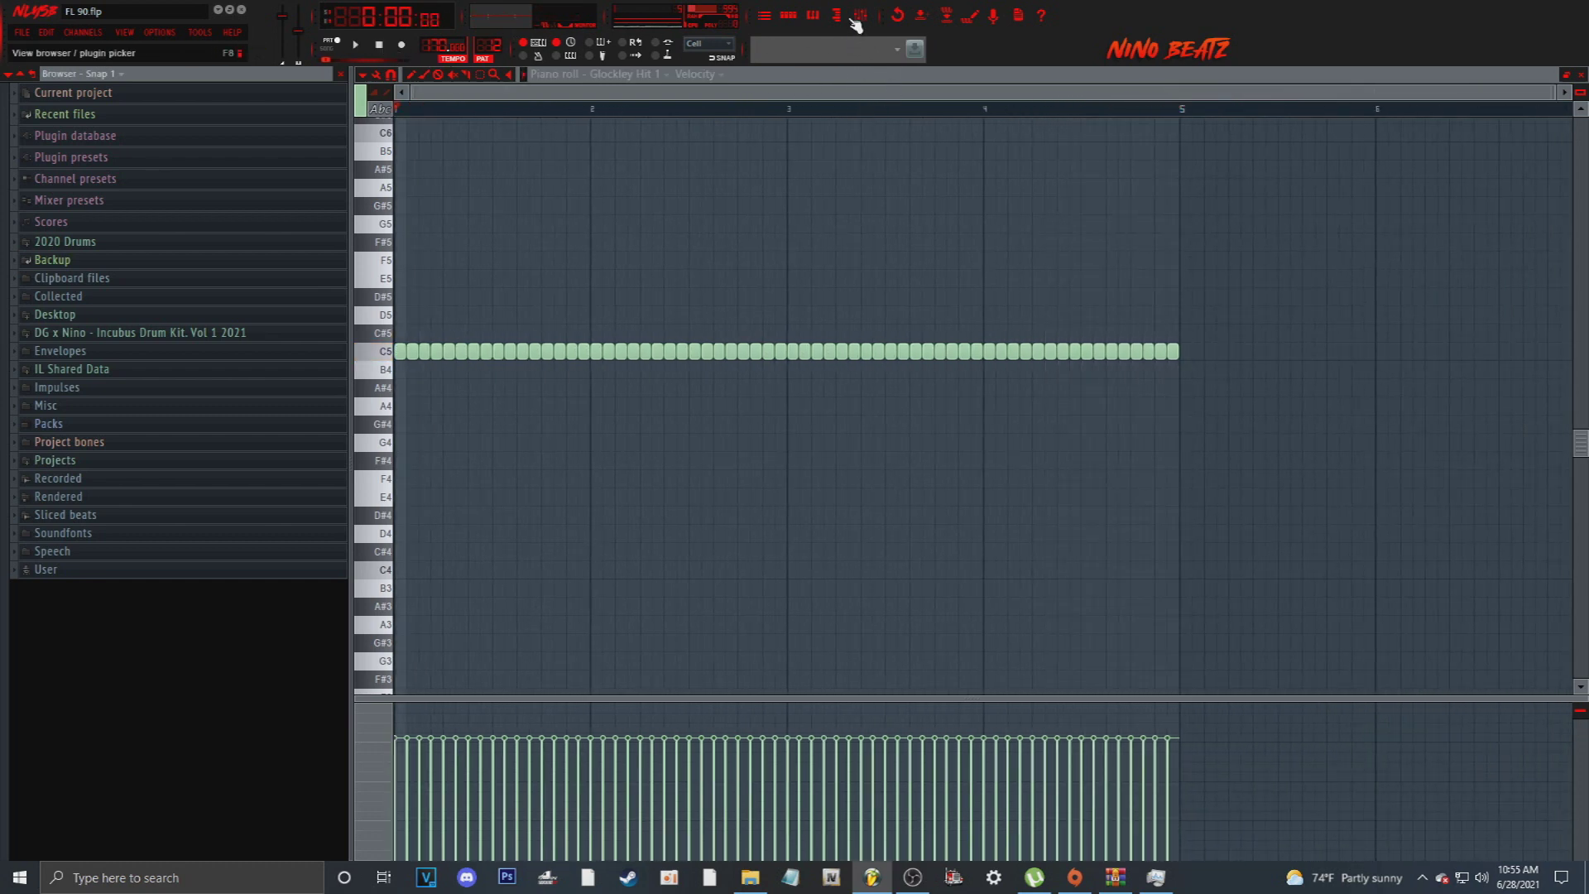
View the mixer with the master track's effects, and examine the full song arrangement in the playlist during playback.
left_click(857, 19)
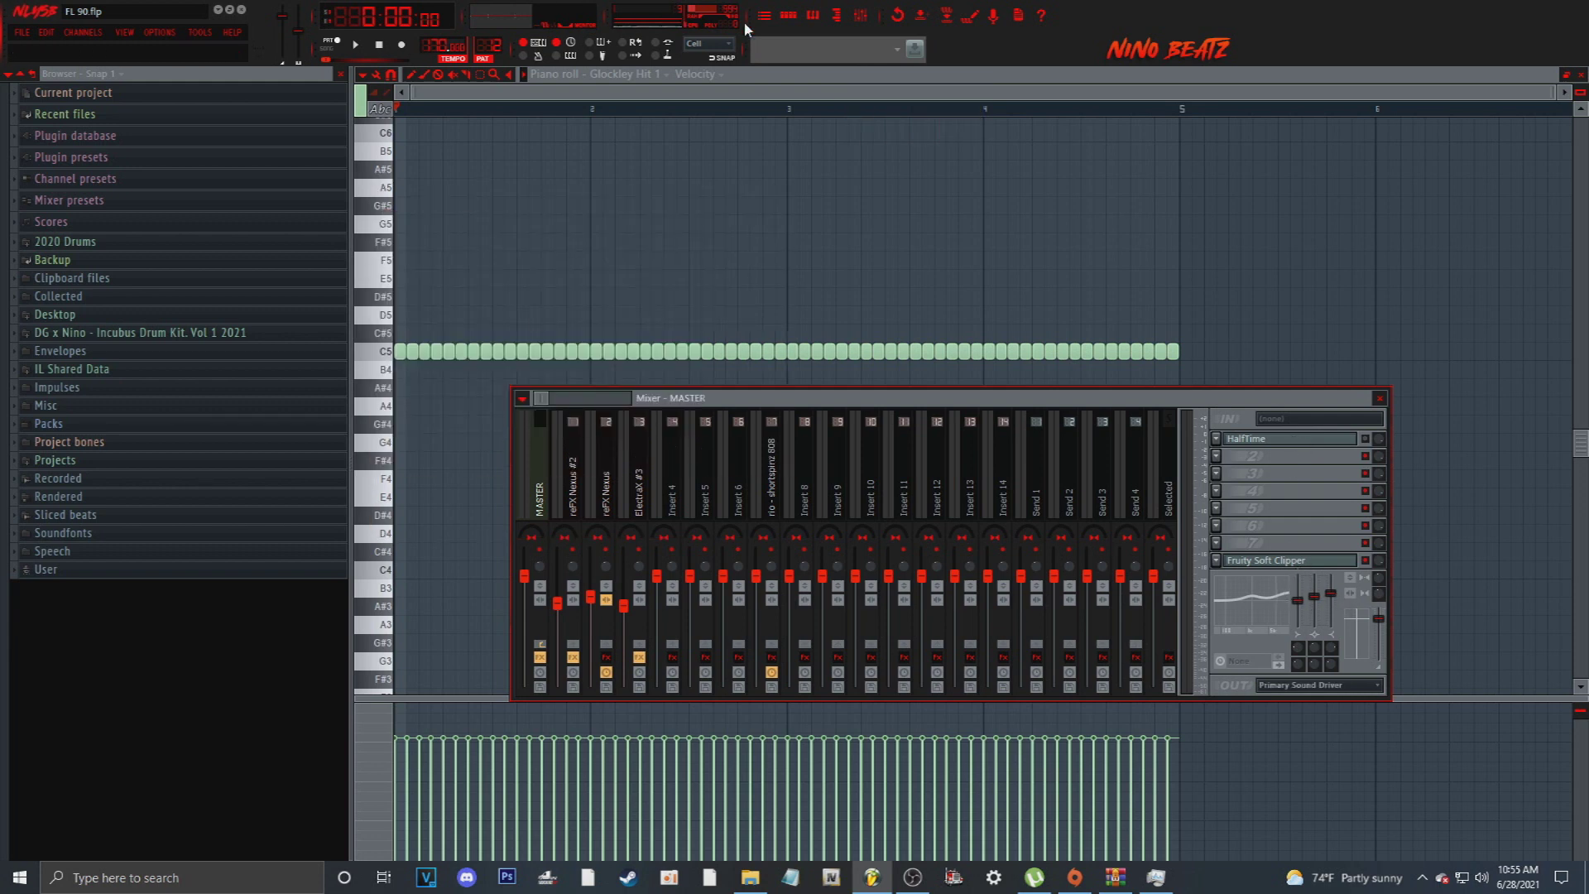
key("F5")
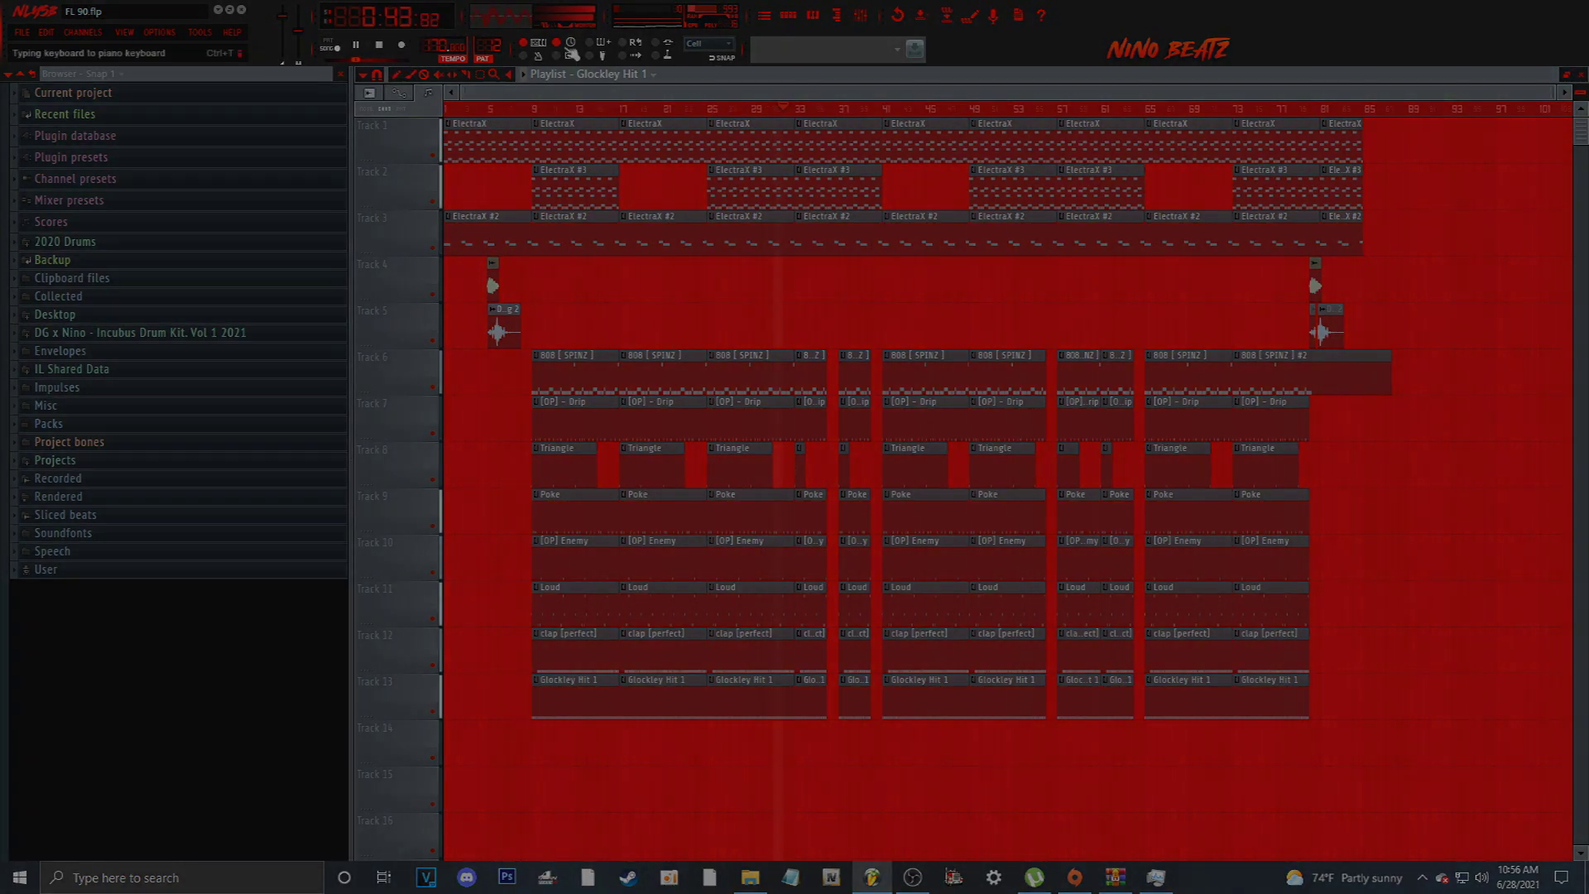
scroll(817, 114, "up", 1)
scroll(818, 113, "down", 2)
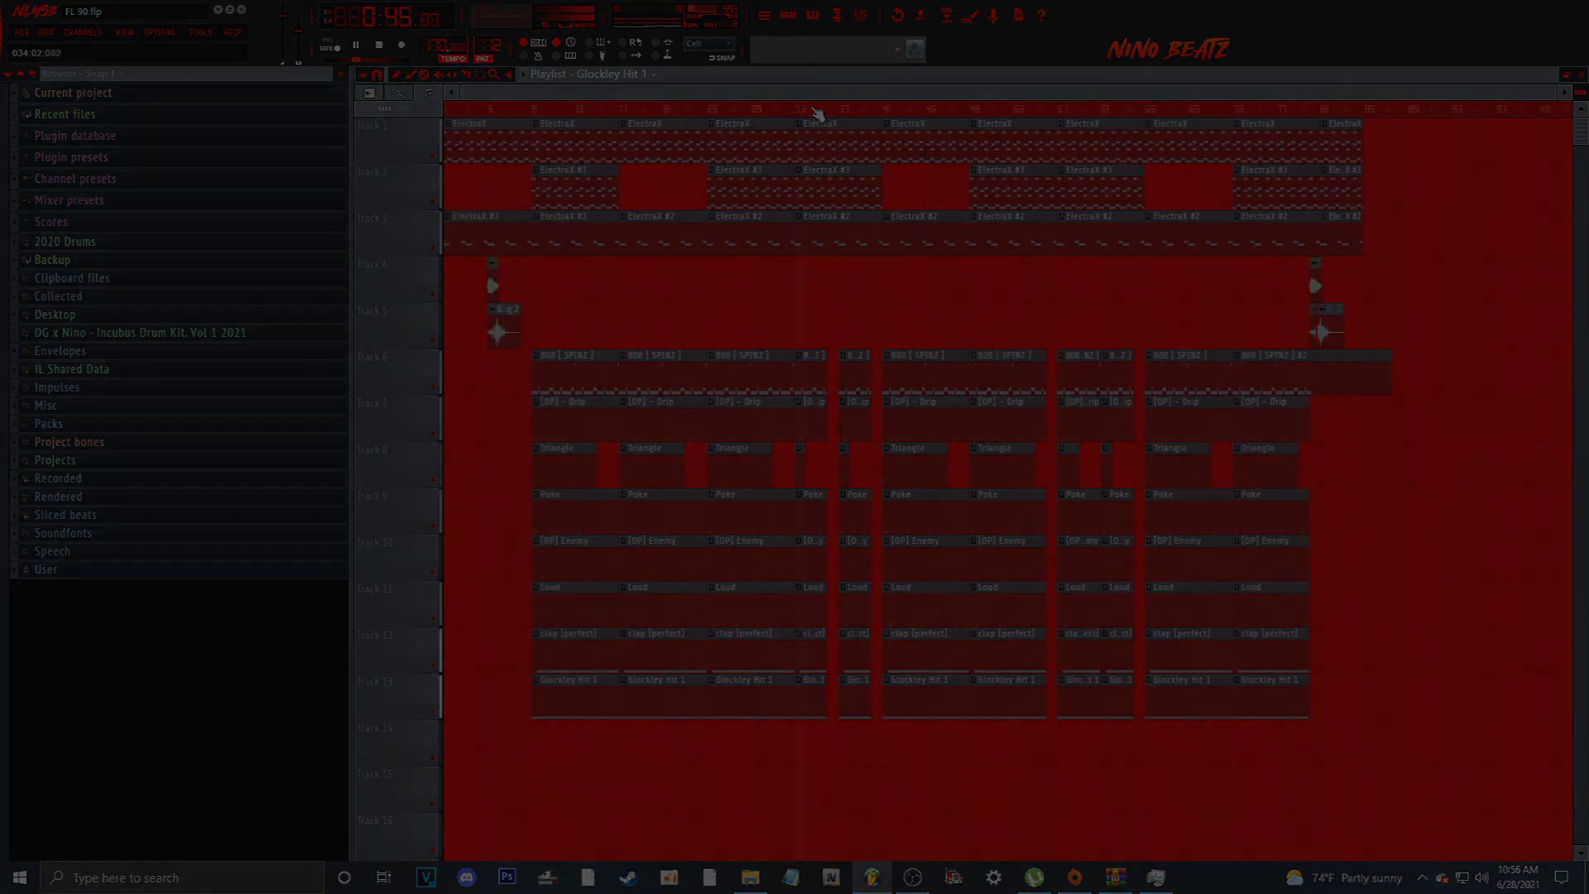
scroll(817, 113, "up", 3)
scroll(817, 113, "down", 3)
scroll(817, 113, "up", 2)
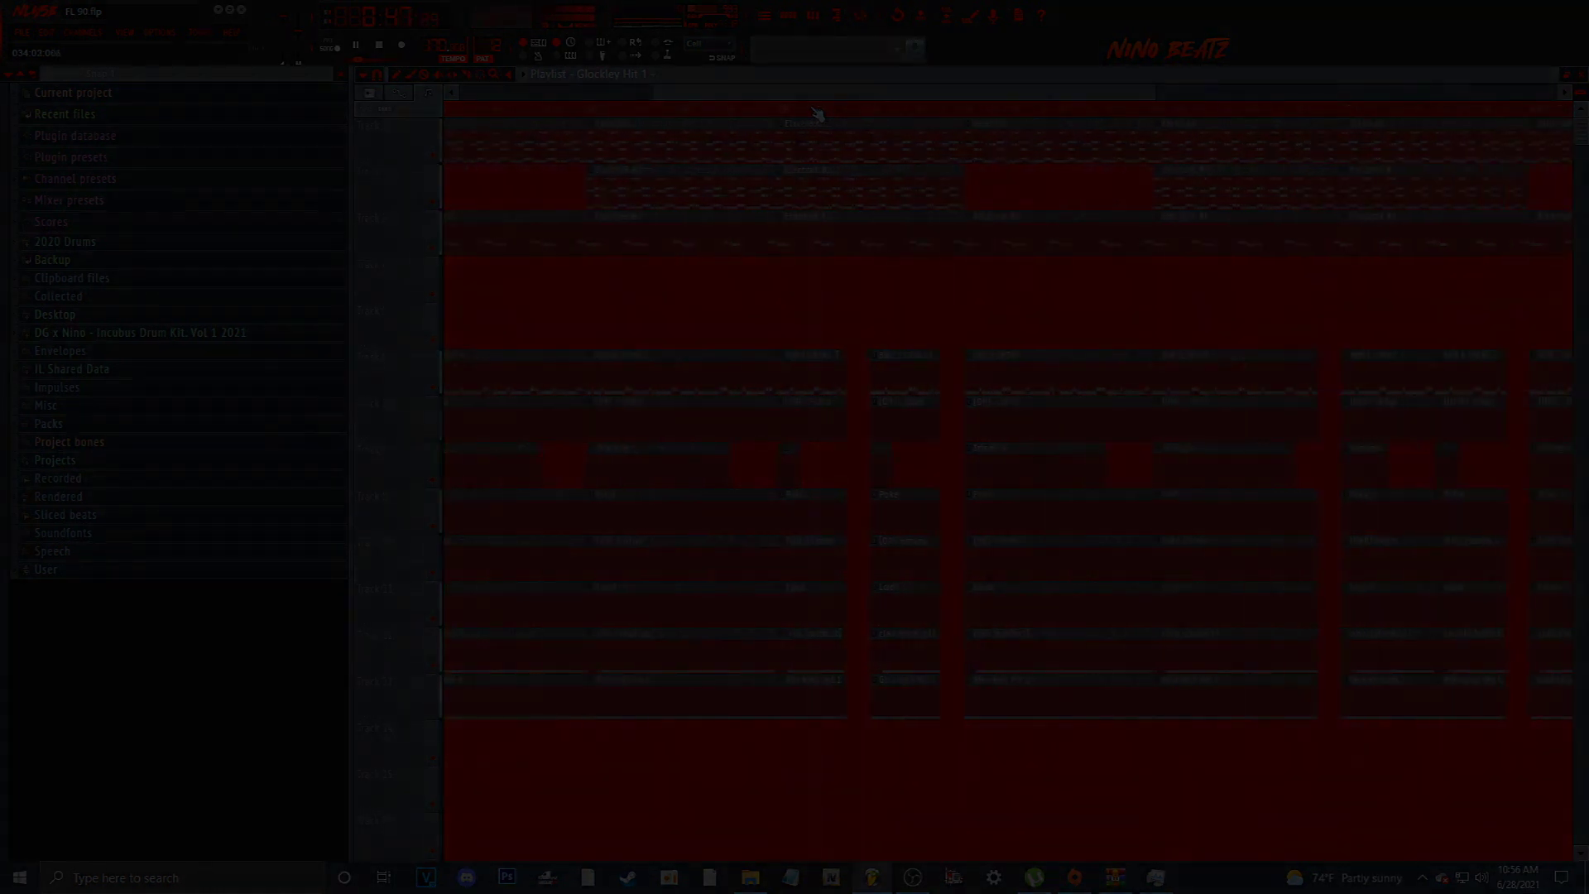